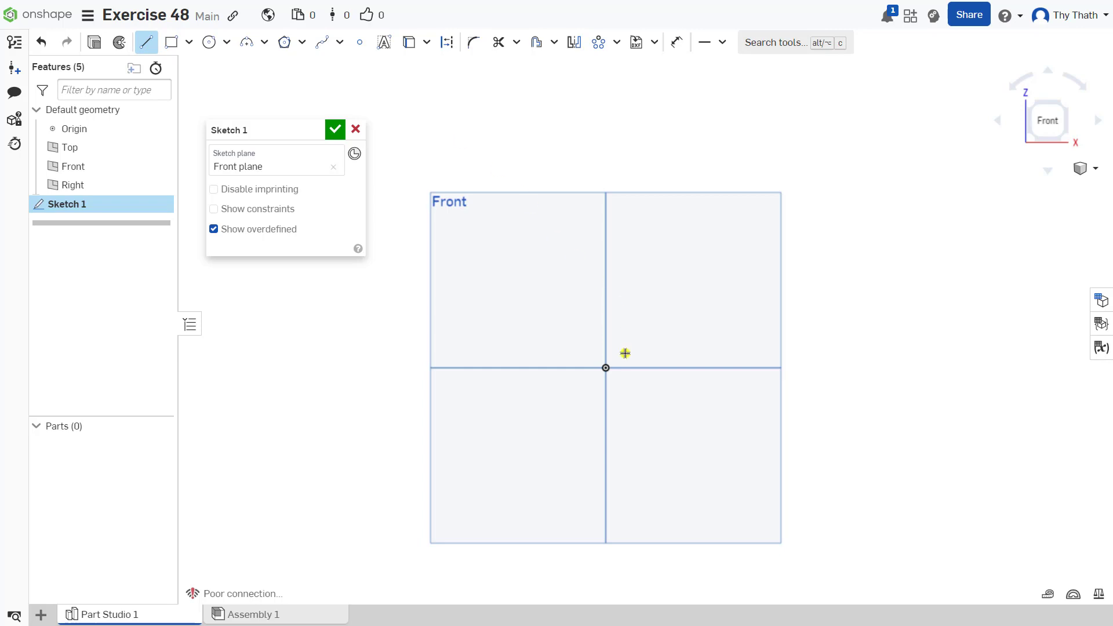
- Sketch a vertical line about 87 mm long straight up from the origin
{"action": "left_click", "coordinate": [606, 368]}
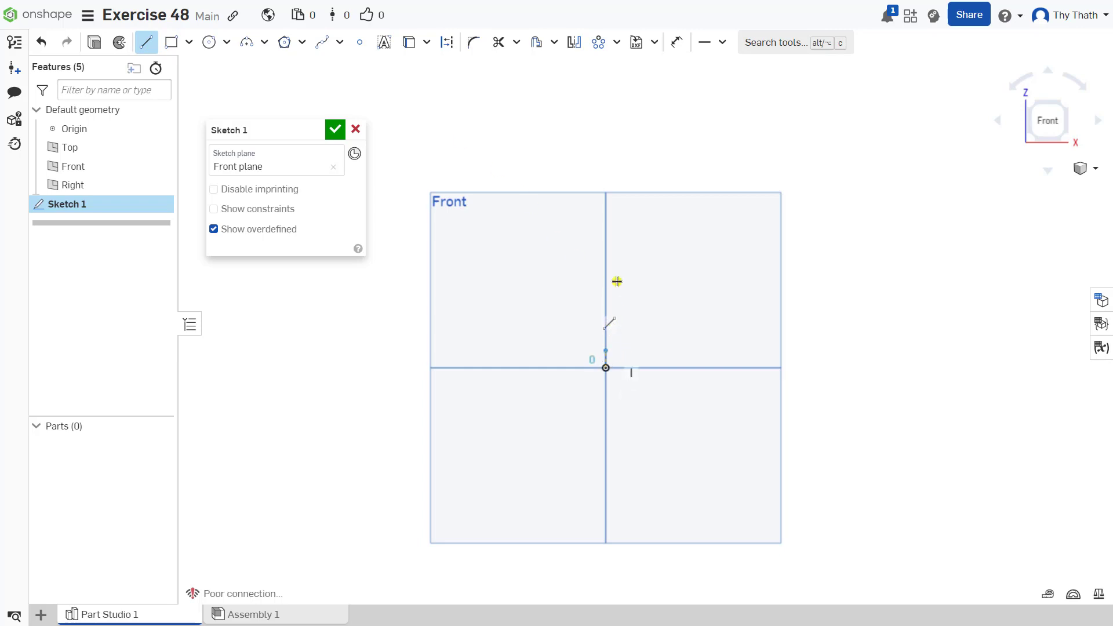
{"action": "left_click", "coordinate": [606, 165]}
{"action": "right_click", "coordinate": [719, 151]}
{"action": "left_click", "coordinate": [735, 163]}
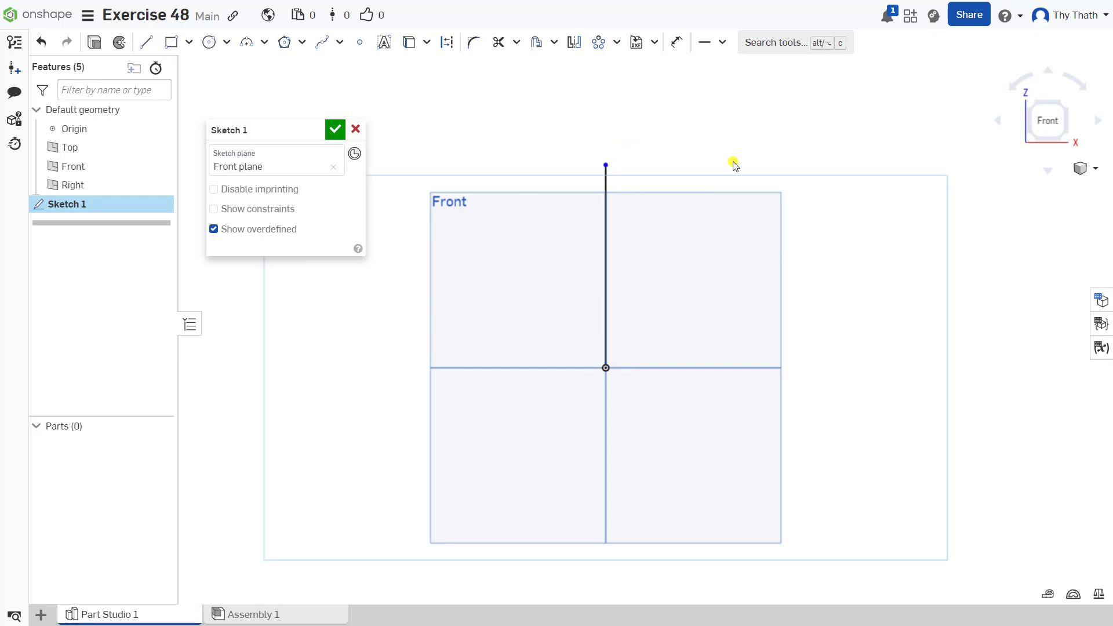
- Dimension the vertical line's length and set it to 25 mm
{"action": "left_click", "coordinate": [677, 42]}
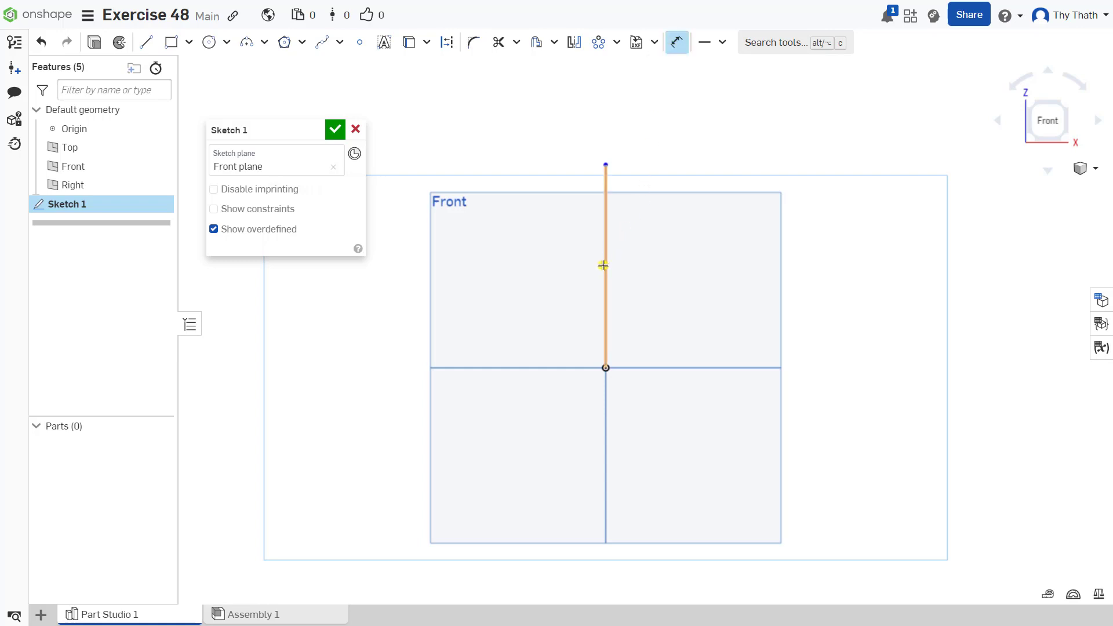
{"action": "left_click", "coordinate": [606, 264]}
{"action": "left_click", "coordinate": [742, 269]}
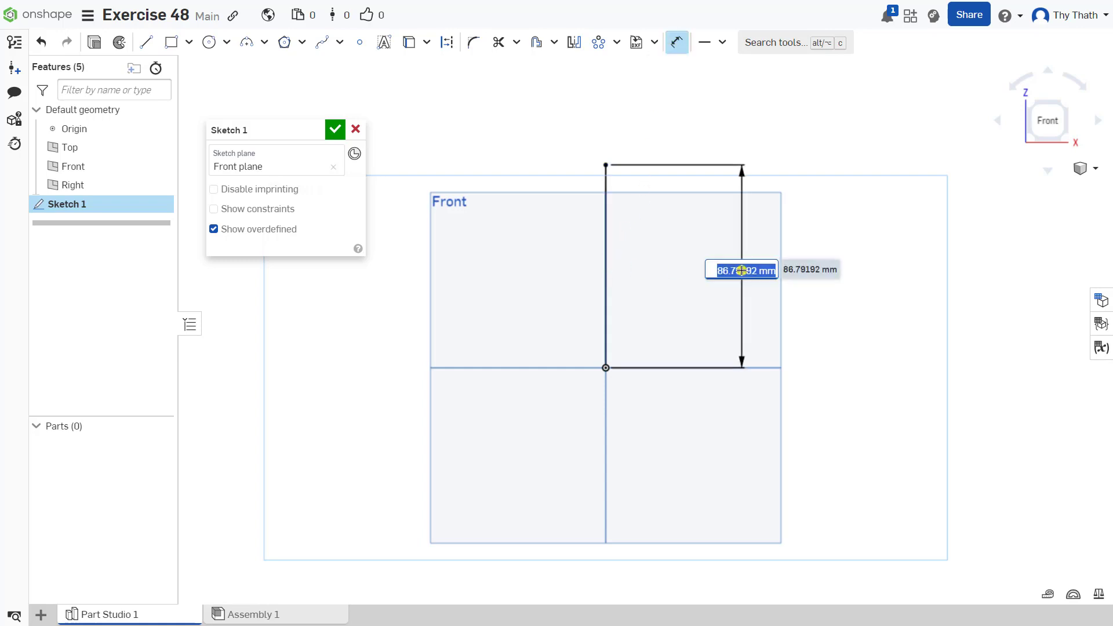
{"action": "type", "text": "25"}
{"action": "key", "text": "Return"}
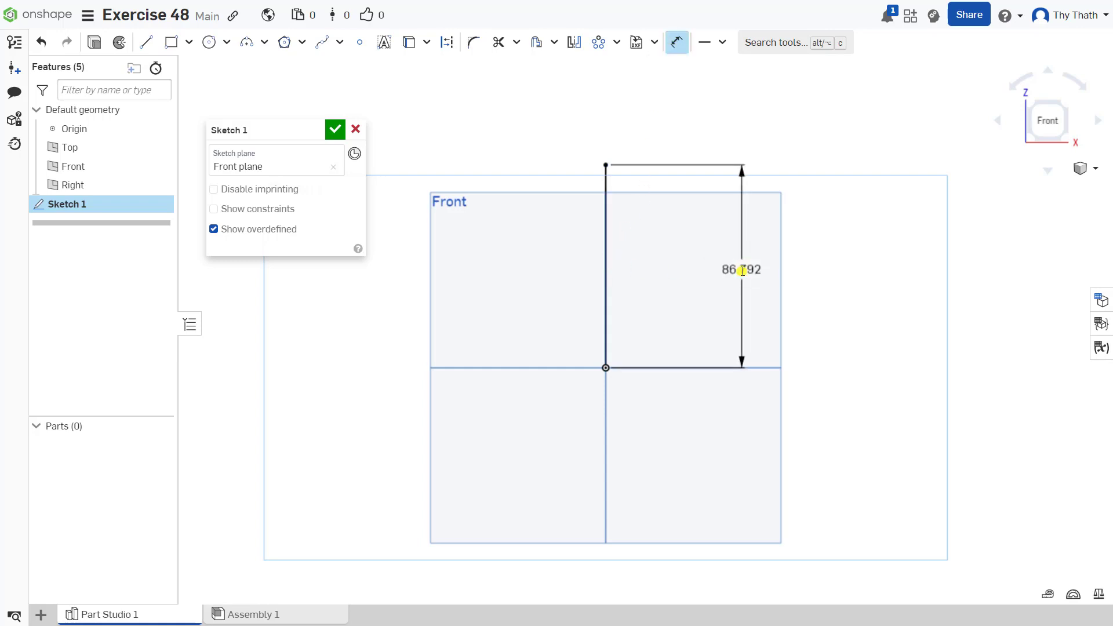
- Sketch a second vertical line about 26 mm long, starting on the horizontal axis to the left of the first line
{"action": "scroll", "coordinate": [593, 328], "scroll_direction": "up", "scroll_amount": 3}
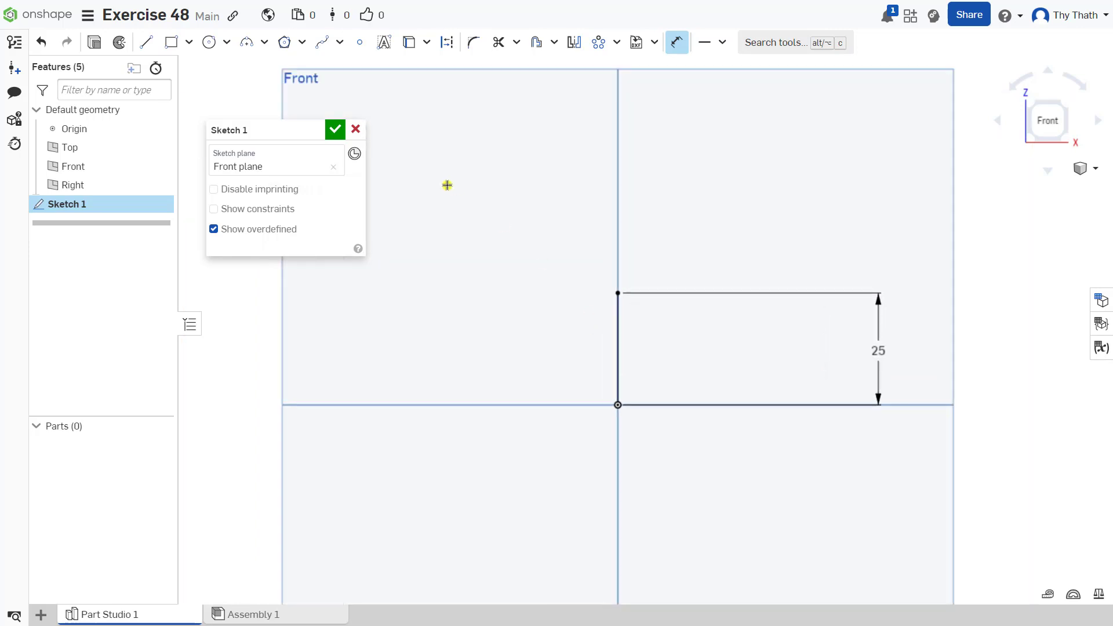
{"action": "left_click", "coordinate": [147, 42]}
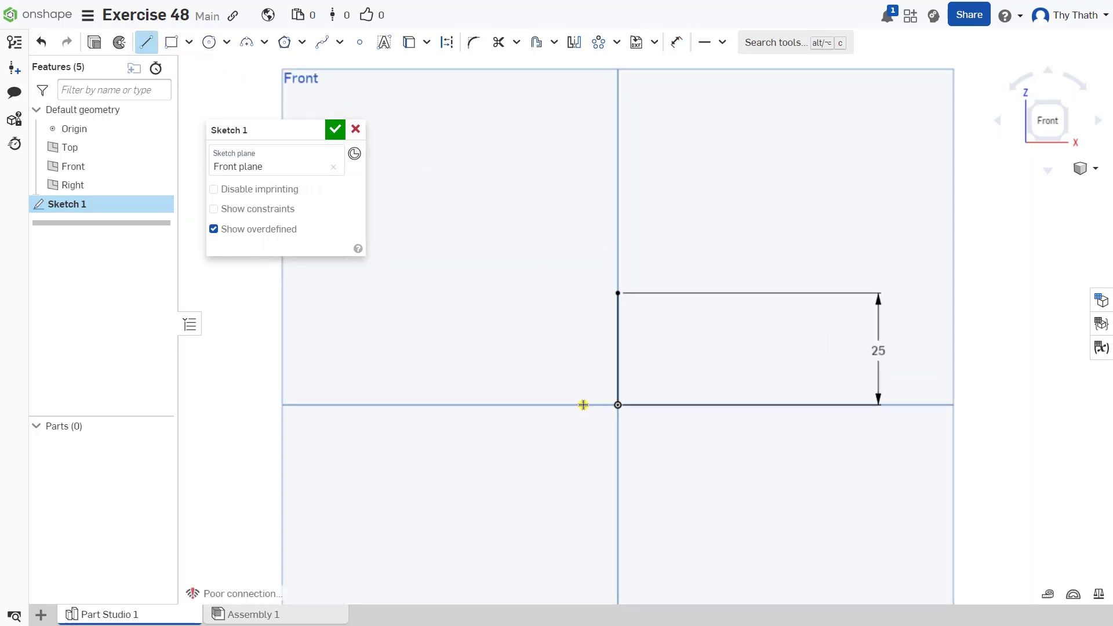
{"action": "left_click", "coordinate": [562, 405]}
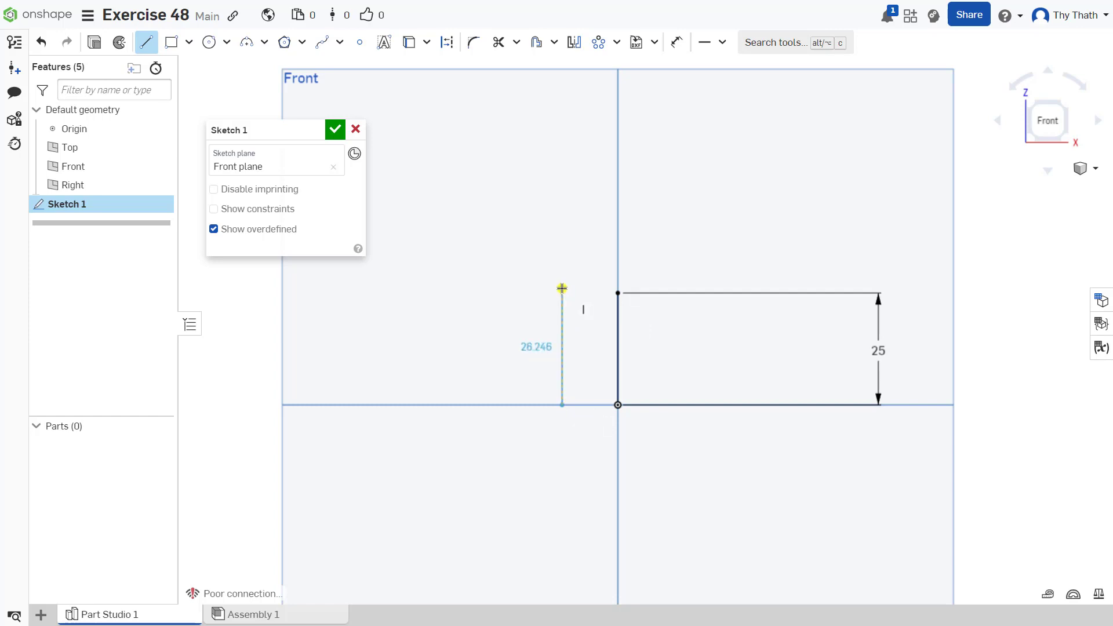
{"action": "left_click", "coordinate": [562, 289]}
{"action": "right_click", "coordinate": [597, 181]}
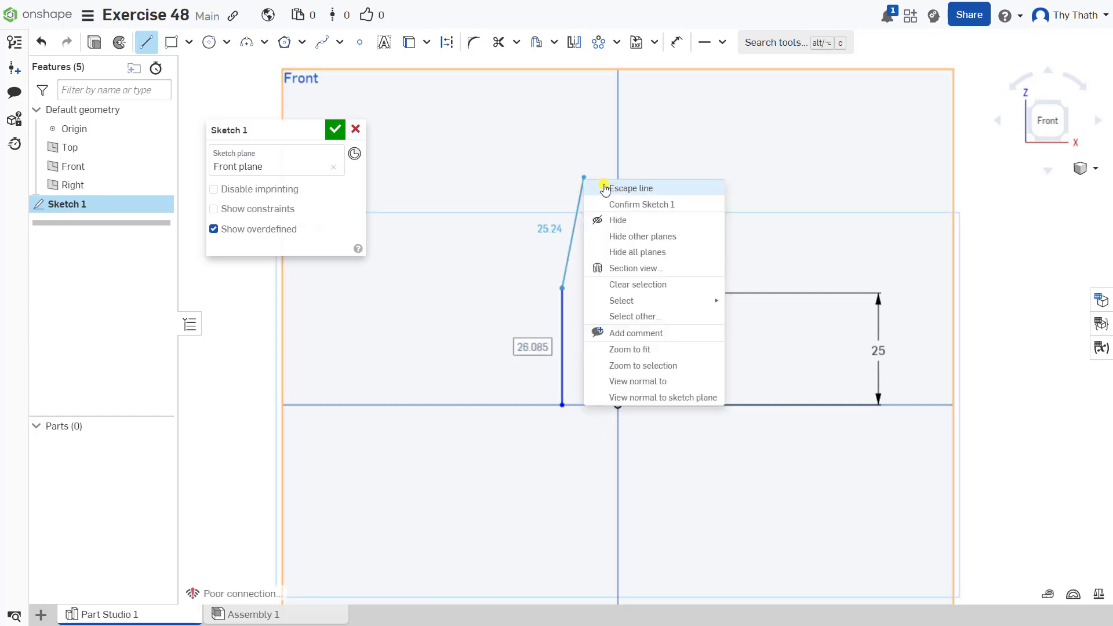
{"action": "left_click", "coordinate": [605, 189]}
- Dimension the horizontal distance between the two vertical lines and set it to 5 mm
{"action": "left_click", "coordinate": [677, 41]}
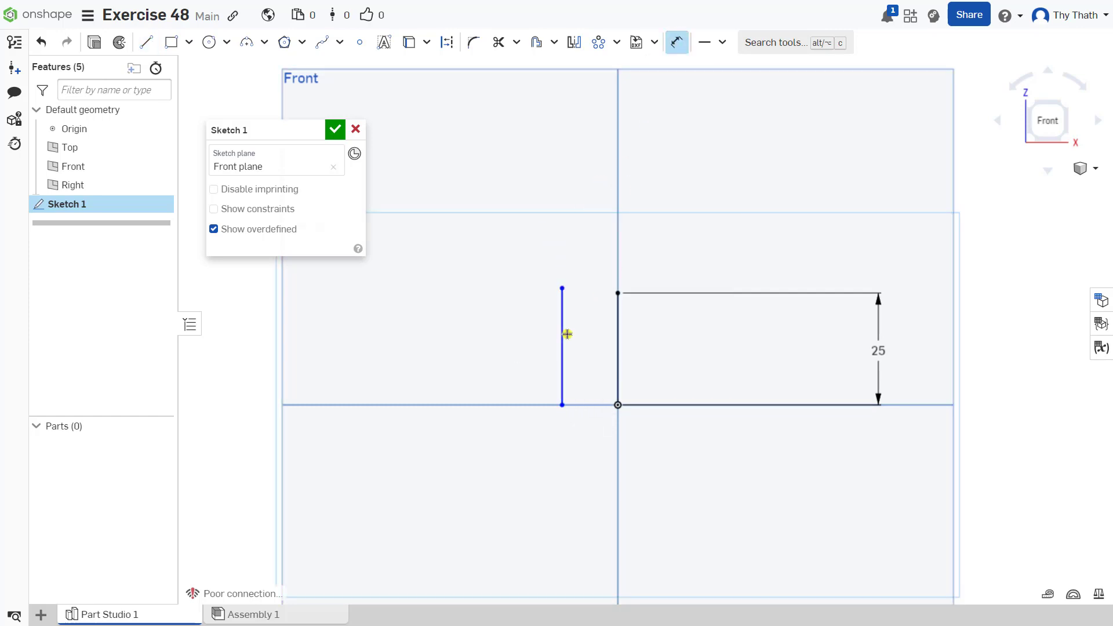
{"action": "left_click", "coordinate": [560, 346]}
{"action": "left_click", "coordinate": [618, 343]}
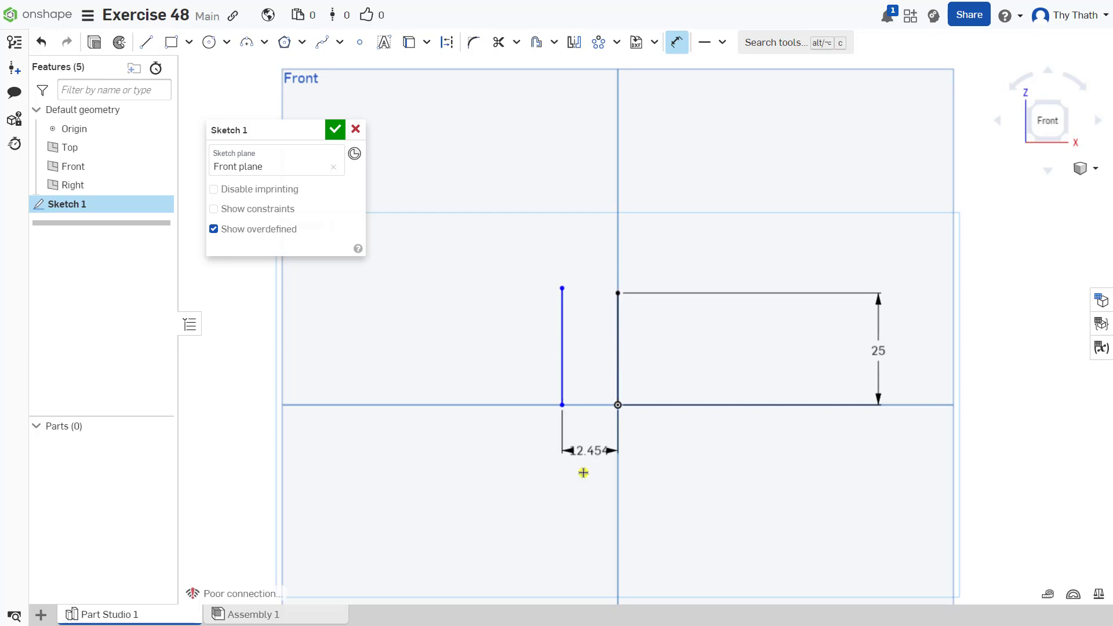
{"action": "left_click", "coordinate": [592, 476]}
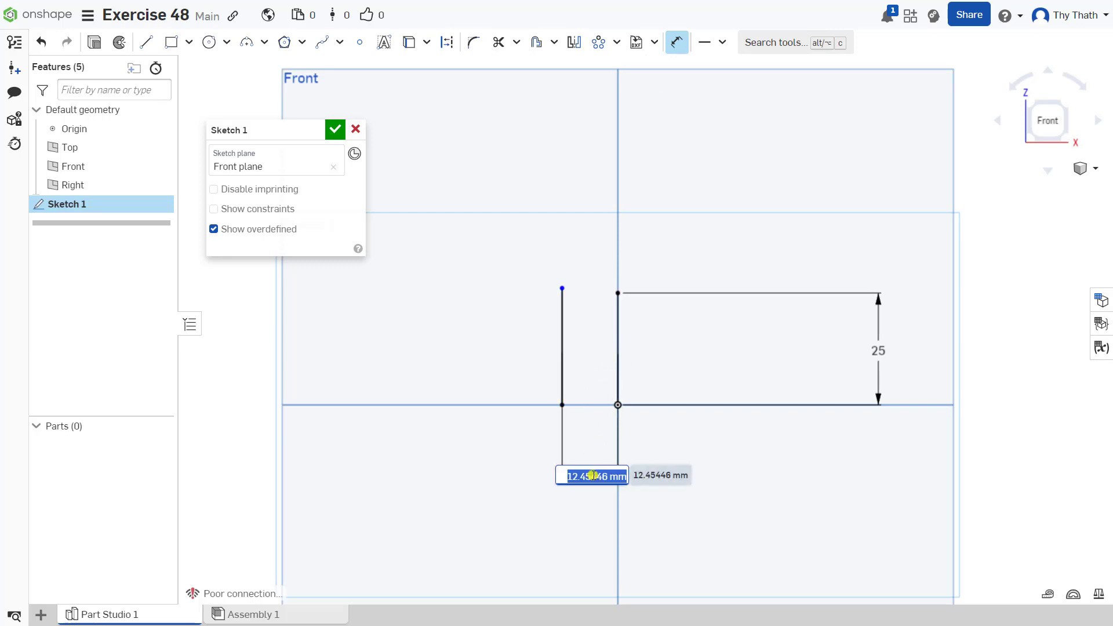
{"action": "type", "text": "5"}
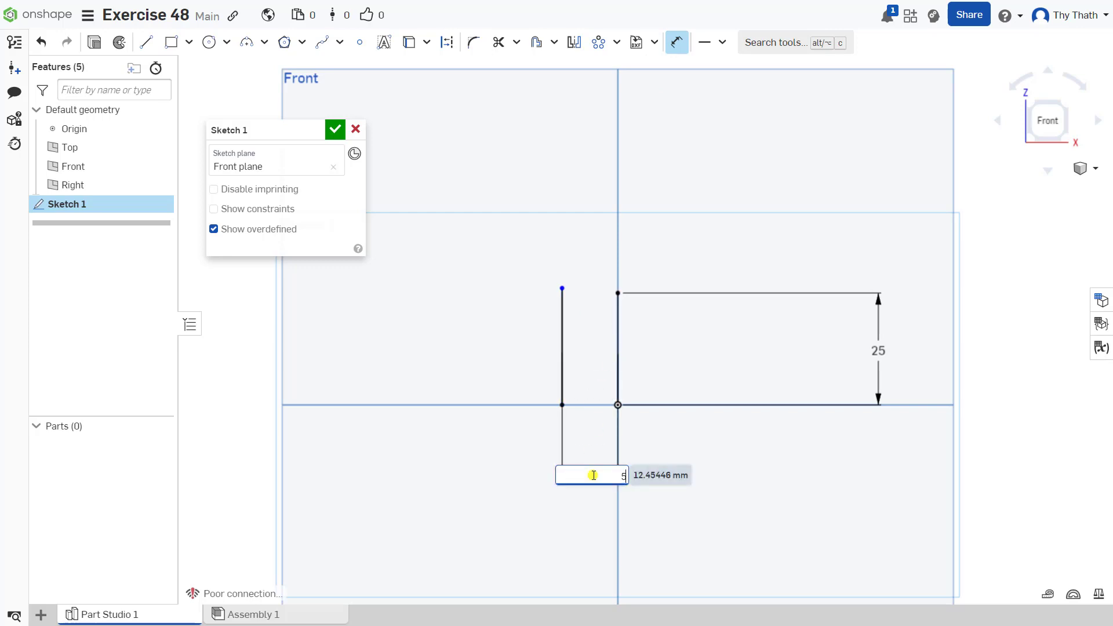
{"action": "key", "text": "Return"}
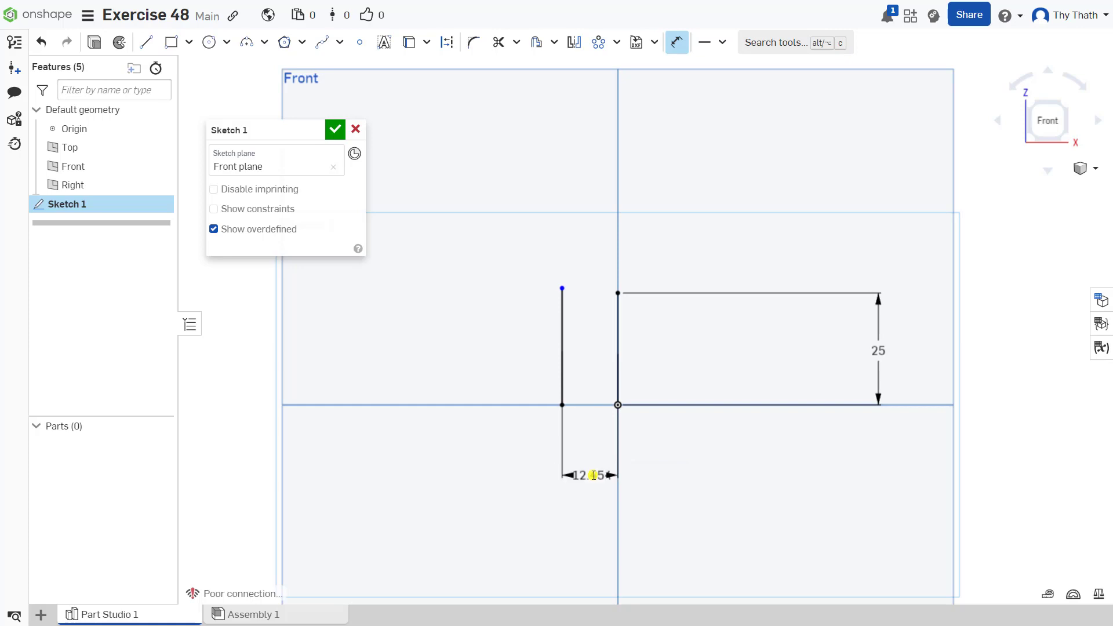
- Align the upper endpoints of the two vertical lines with a horizontal constraint
{"action": "scroll", "coordinate": [621, 293], "scroll_direction": "up", "scroll_amount": 3}
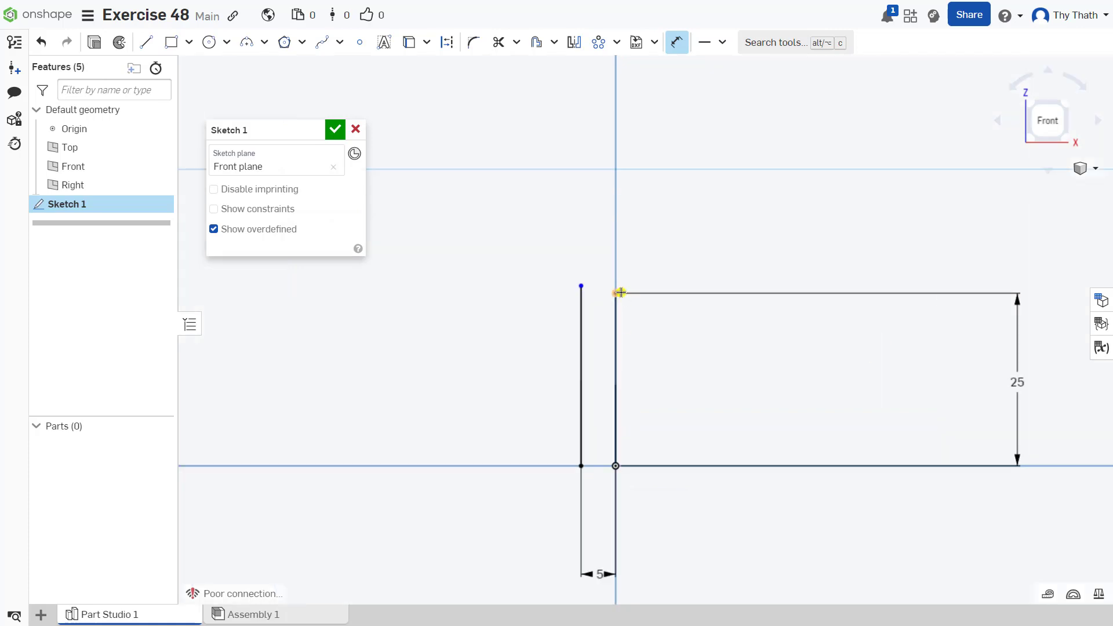
{"action": "left_click", "coordinate": [676, 42]}
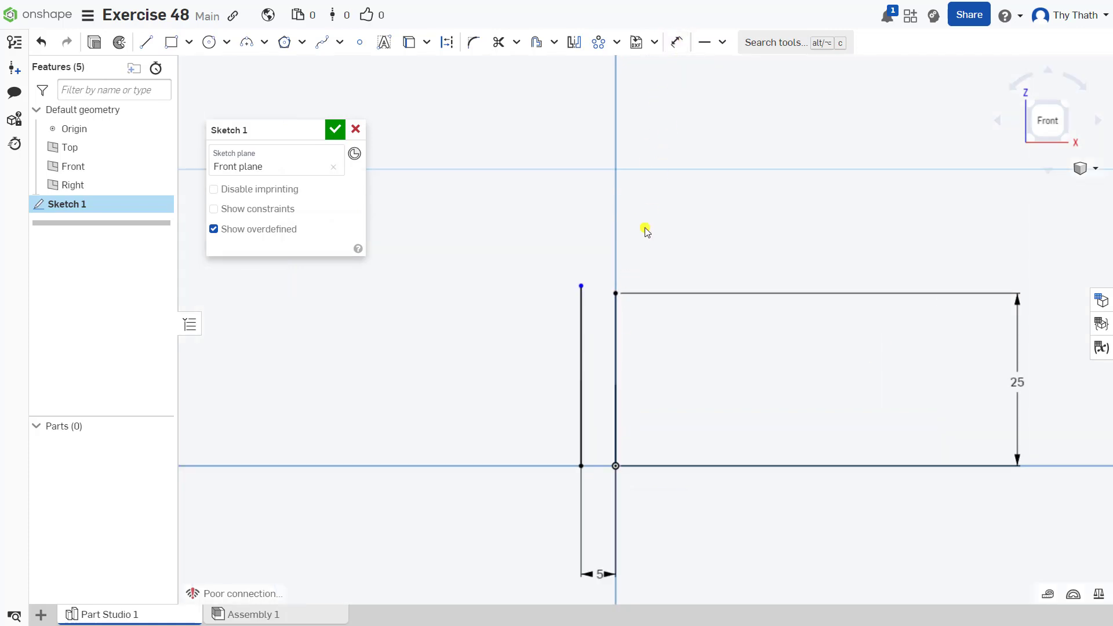
{"action": "left_click", "coordinate": [615, 293]}
{"action": "left_click", "coordinate": [581, 286]}
{"action": "left_click", "coordinate": [704, 42]}
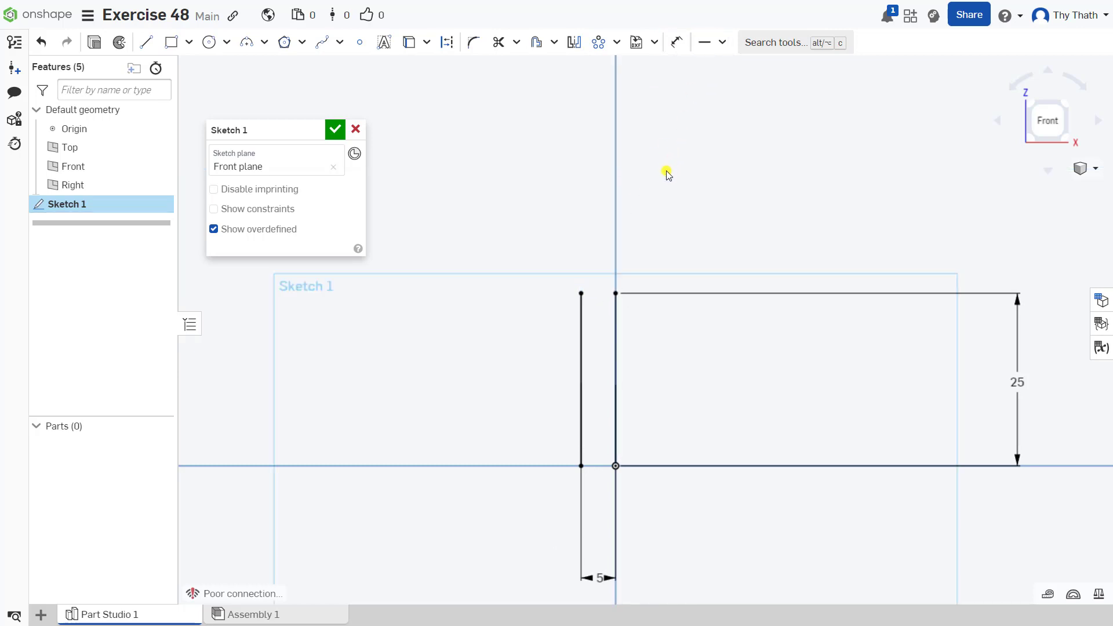
- Sketch a closed profile left of the second line: top edge about 4.5 mm, sloped corner, 16 mm drop, and foot about 4 mm high
{"action": "scroll", "coordinate": [657, 281], "scroll_direction": "up", "scroll_amount": 2}
{"action": "middle_click_drag", "start_coordinate": [660, 391], "coordinate": [708, 316]}
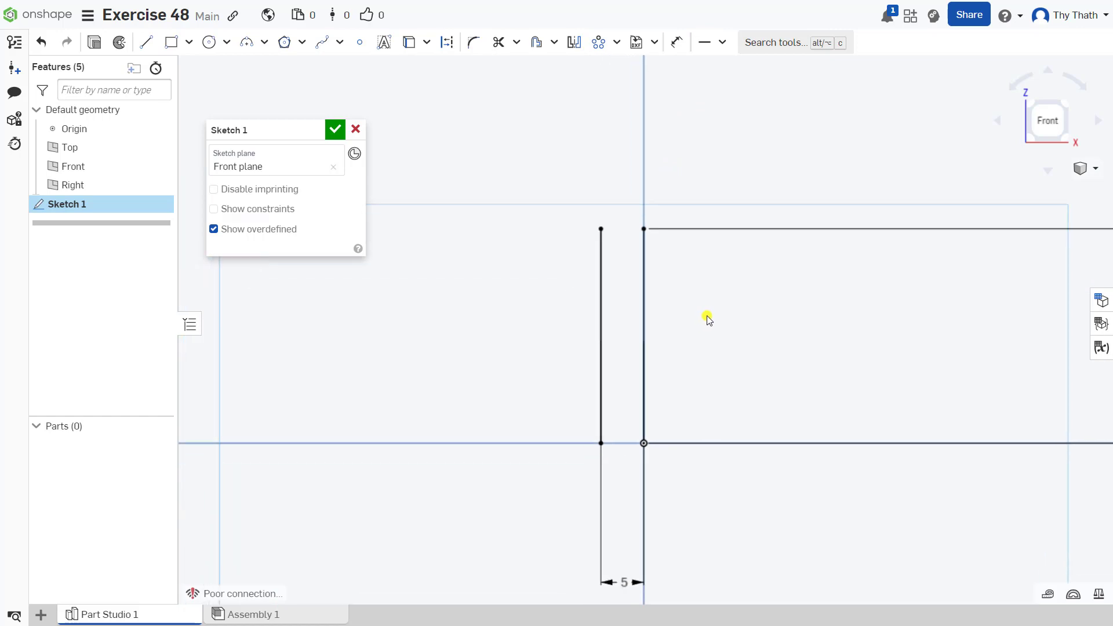
{"action": "scroll", "coordinate": [712, 314], "scroll_direction": "up", "scroll_amount": 2}
{"action": "left_click", "coordinate": [145, 44]}
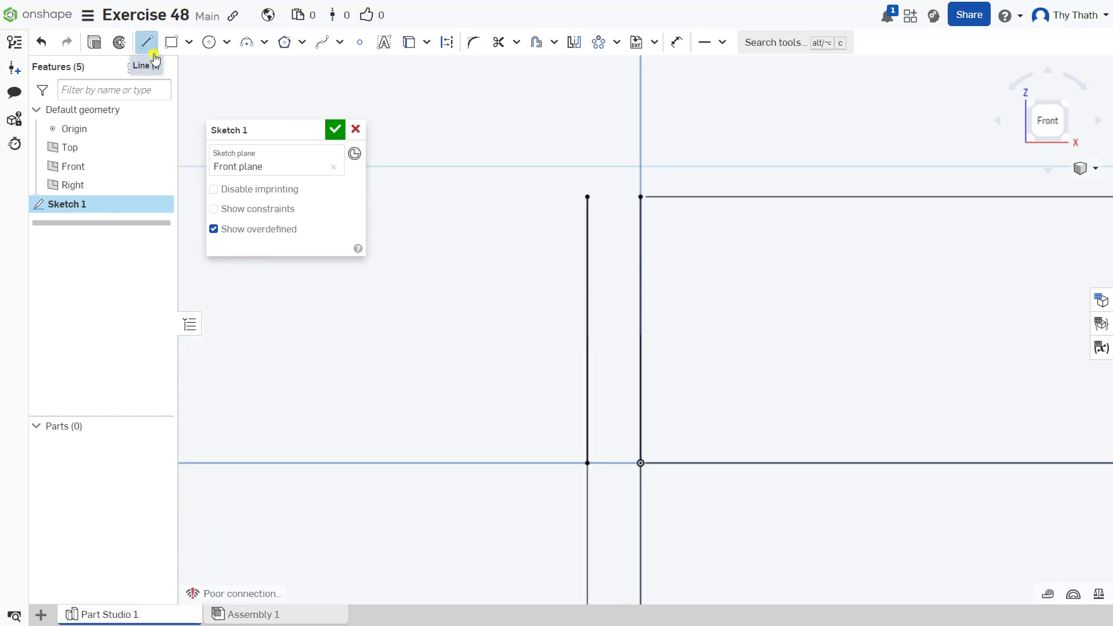
{"action": "left_click", "coordinate": [588, 197]}
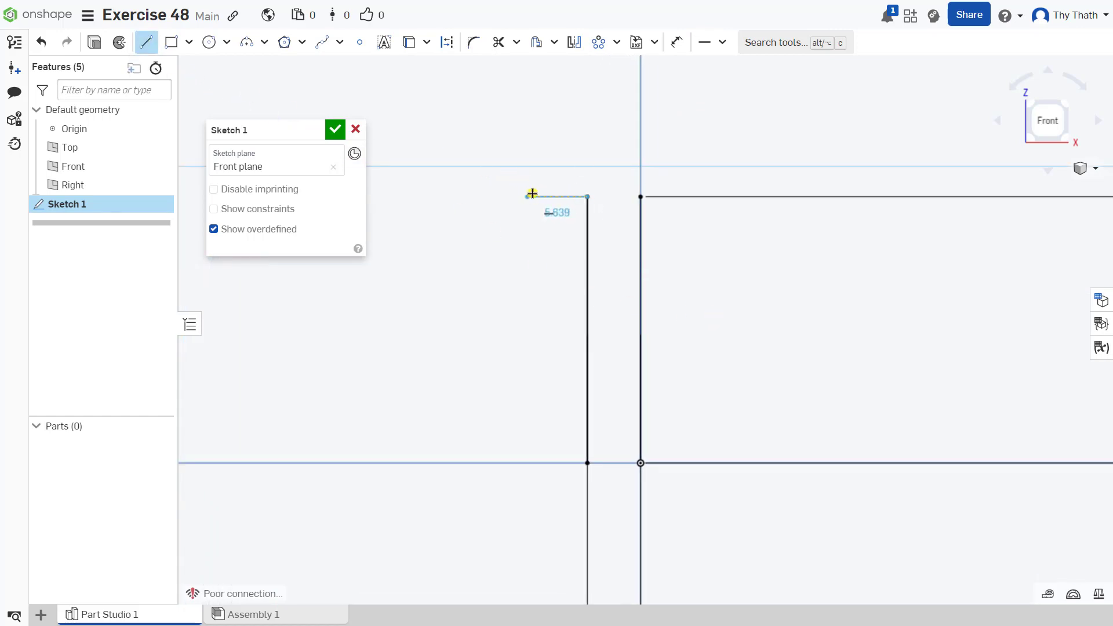
{"action": "left_click", "coordinate": [540, 197]}
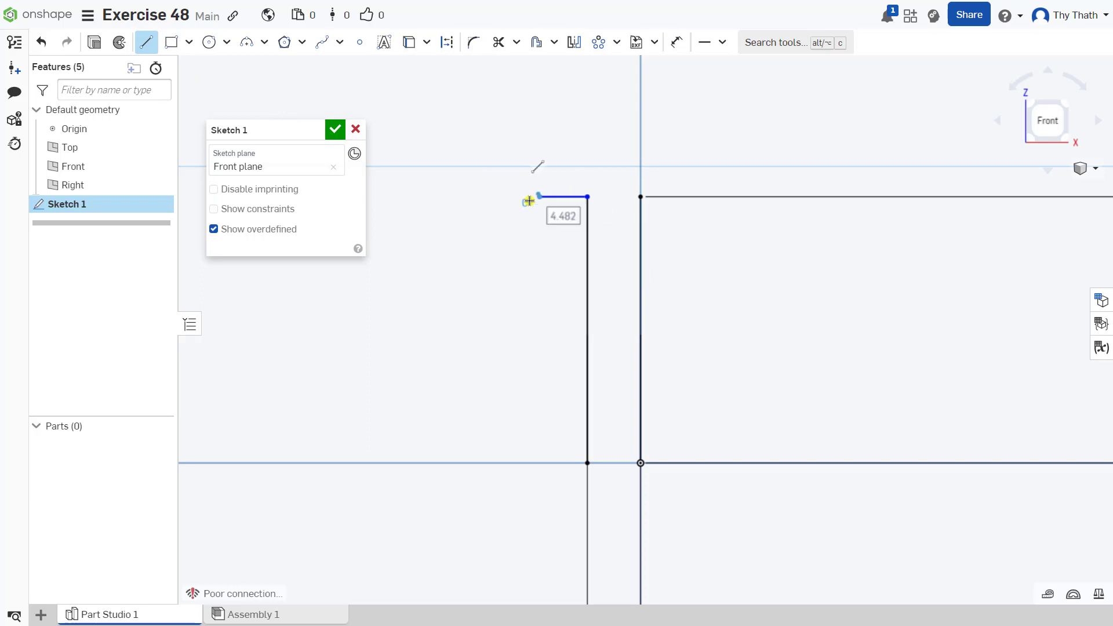
{"action": "left_click", "coordinate": [508, 247]}
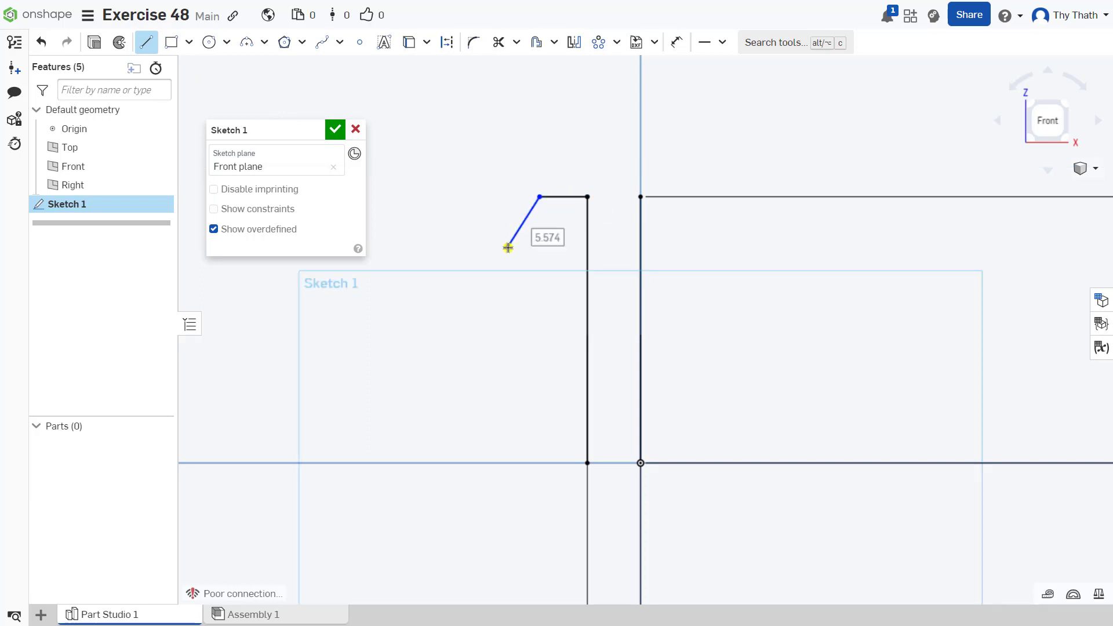
{"action": "left_click", "coordinate": [505, 419]}
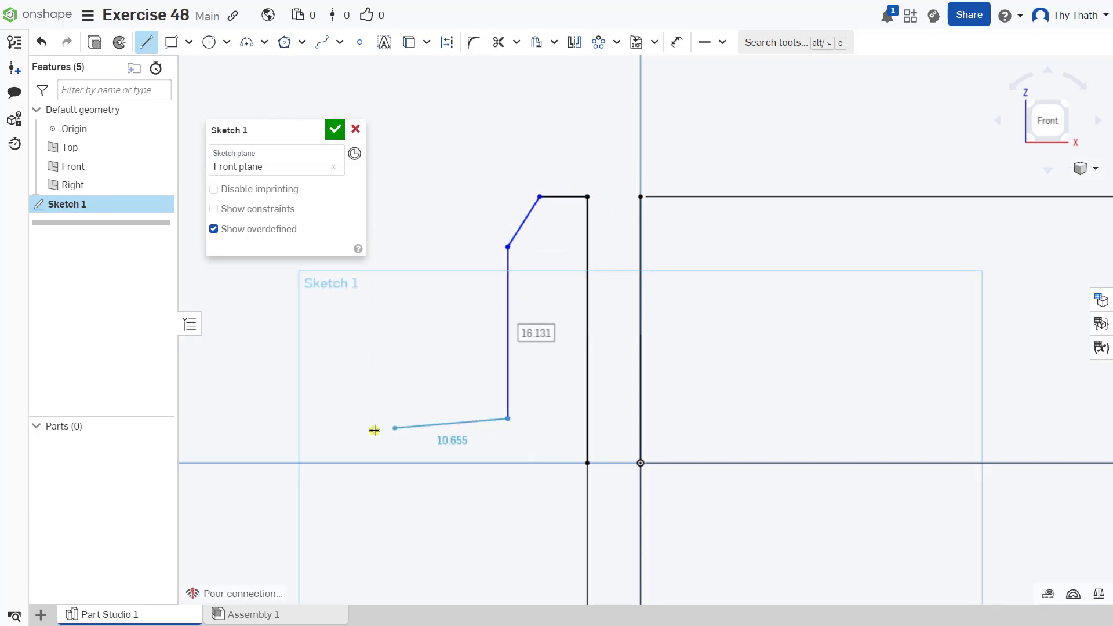
{"action": "left_click", "coordinate": [329, 421]}
{"action": "left_click", "coordinate": [328, 463]}
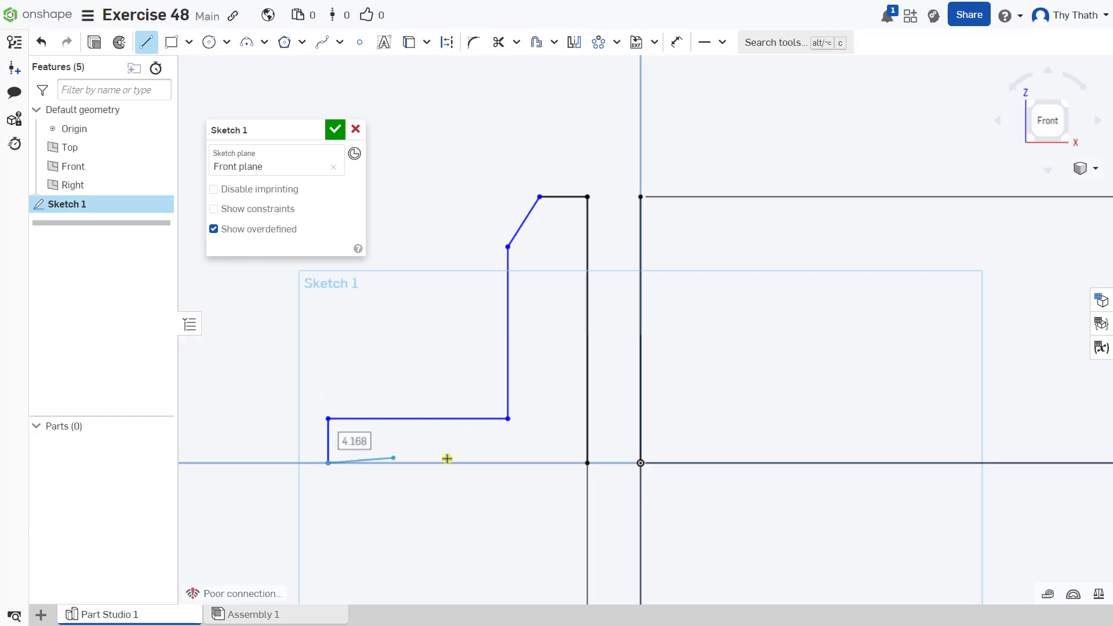
{"action": "left_click", "coordinate": [587, 462]}
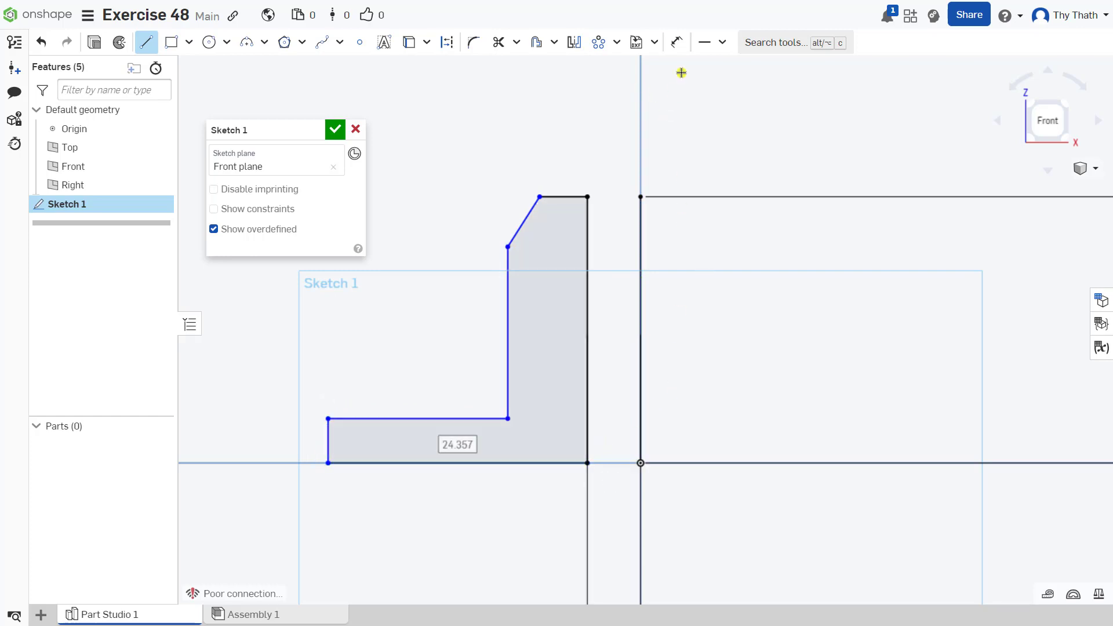
- Dimension the profile's short top edge and set its length to 7.5 mm
{"action": "left_click", "coordinate": [677, 43]}
{"action": "scroll", "coordinate": [567, 348], "scroll_direction": "down", "scroll_amount": 2}
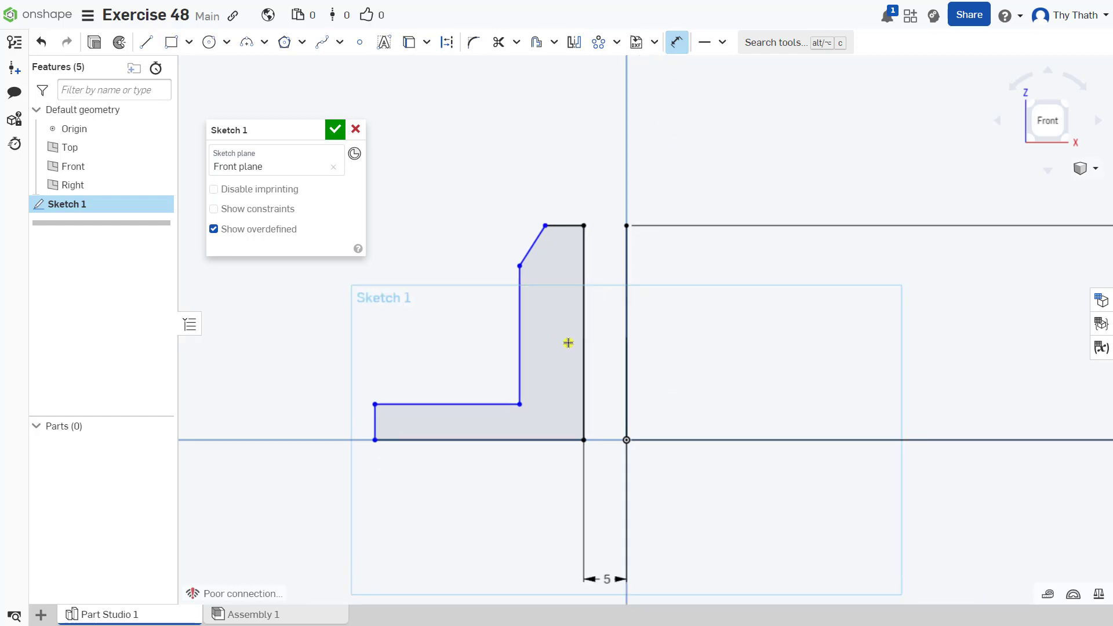
{"action": "left_click", "coordinate": [566, 225]}
{"action": "left_click", "coordinate": [571, 165]}
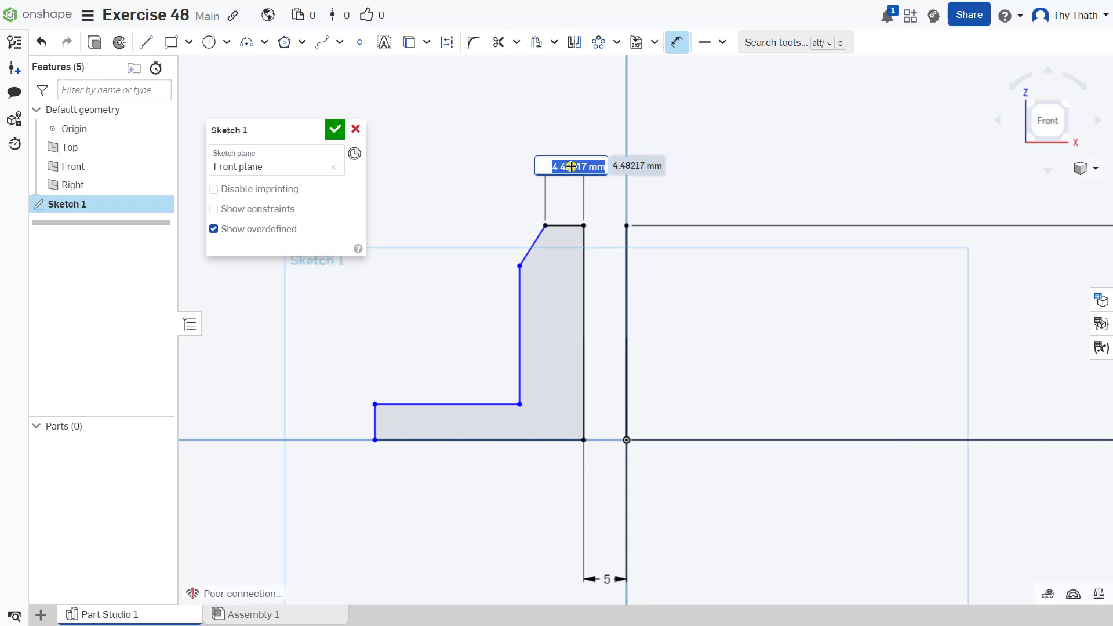
{"action": "type", "text": "7.5"}
{"action": "key", "text": "Return"}
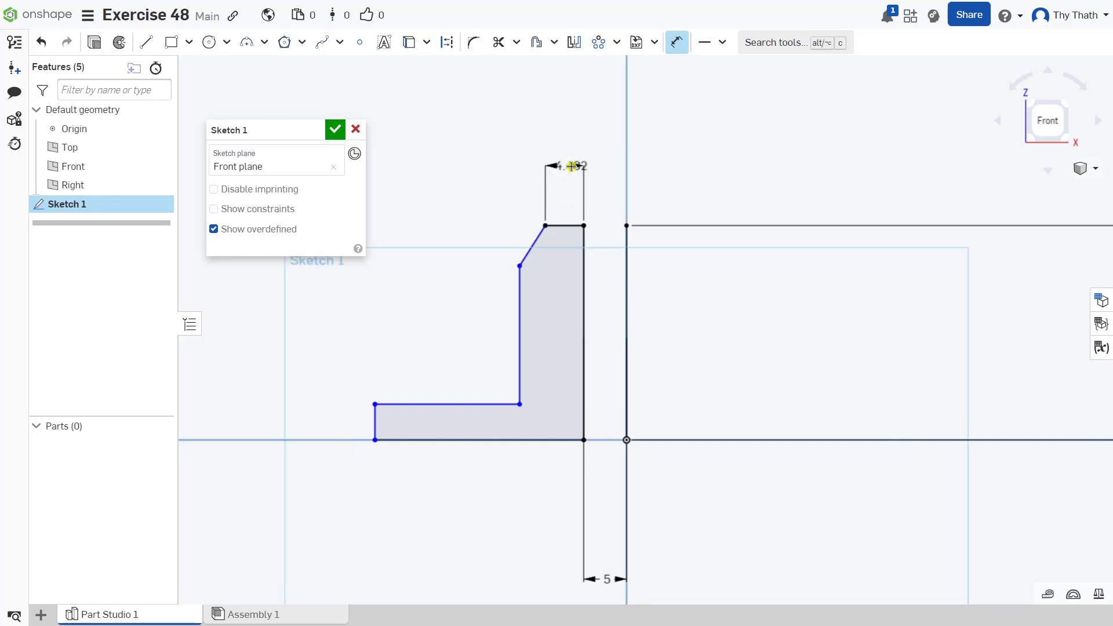
- Dimension the profile's outer vertical edge from the vertical line through the origin and set the distance to 10 mm
{"action": "scroll", "coordinate": [582, 275], "scroll_direction": "down", "scroll_amount": 2}
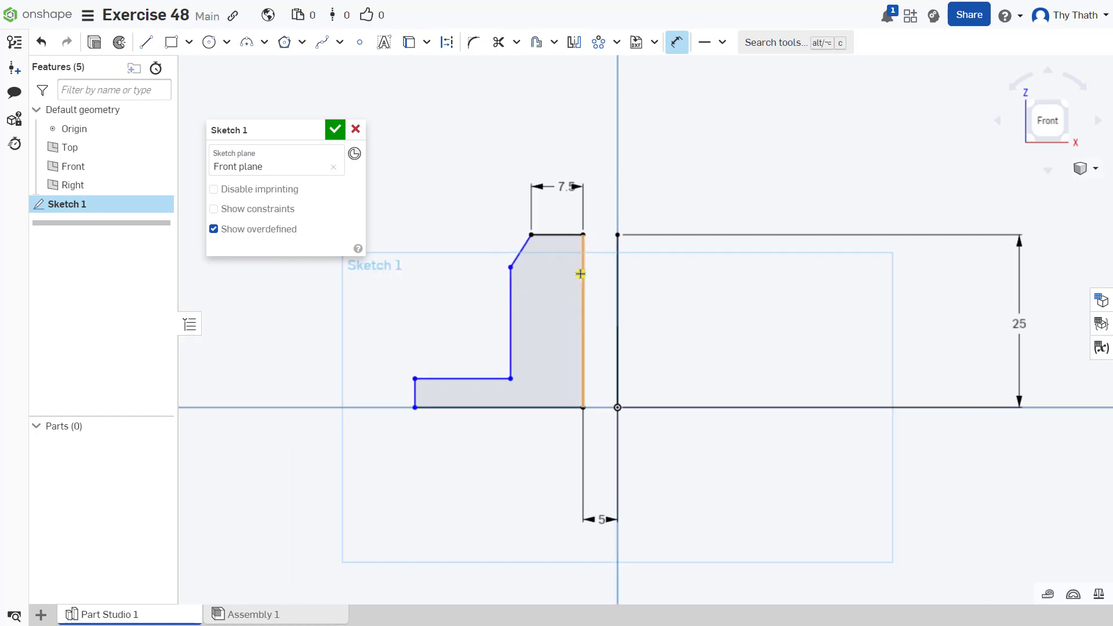
{"action": "scroll", "coordinate": [530, 233], "scroll_direction": "up", "scroll_amount": 2}
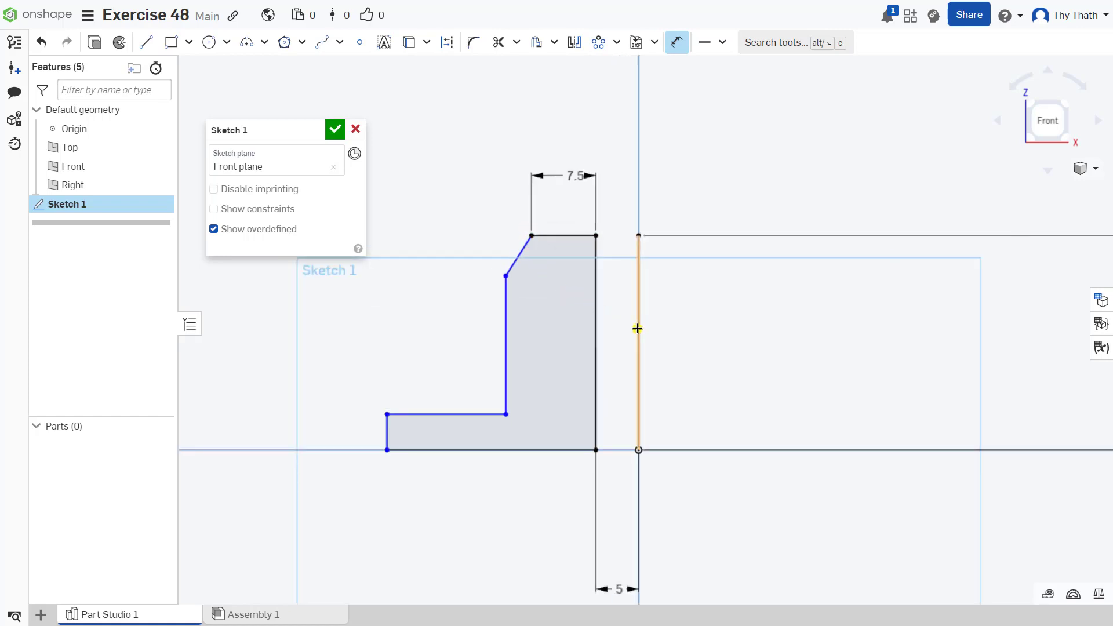
{"action": "left_click", "coordinate": [506, 330]}
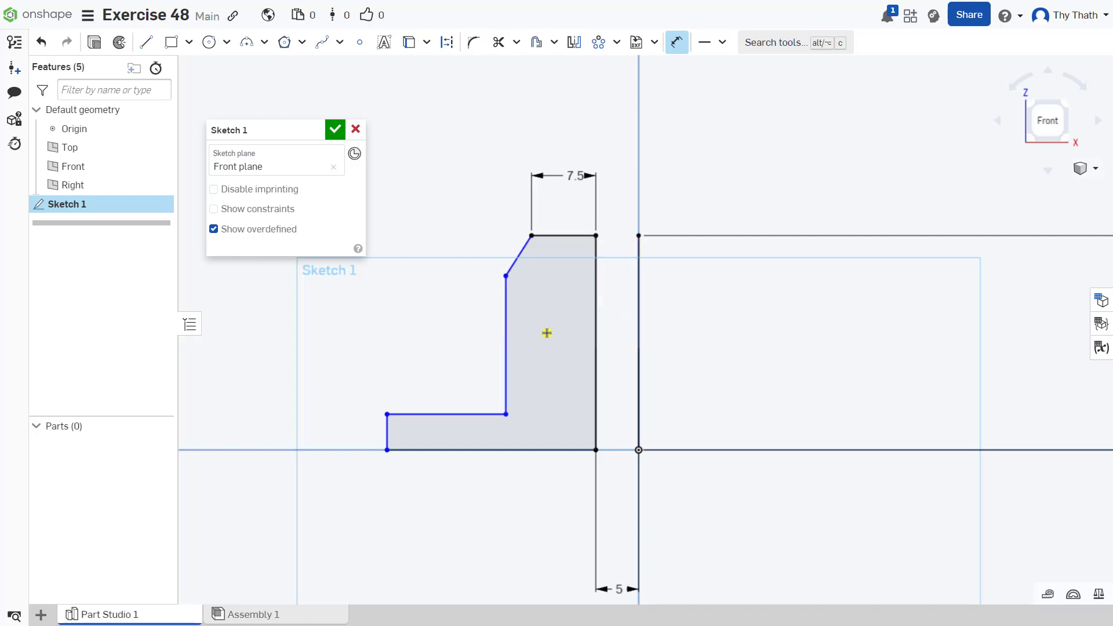
{"action": "left_click", "coordinate": [638, 343]}
{"action": "left_click", "coordinate": [571, 346]}
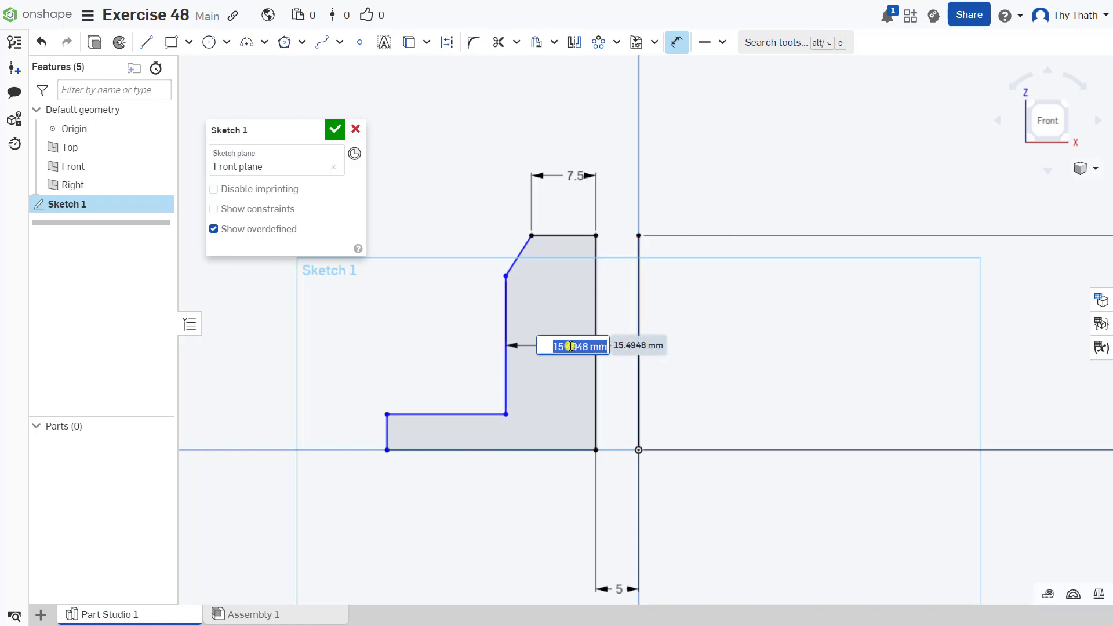
{"action": "type", "text": "1"}
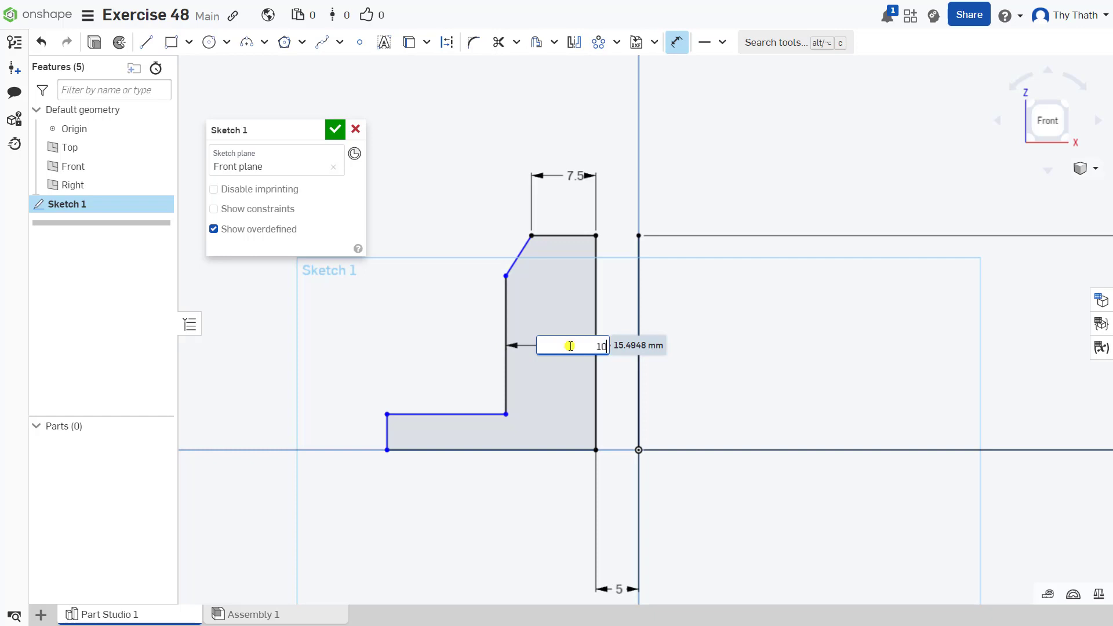
{"action": "type", "text": "0"}
{"action": "key", "text": "Return"}
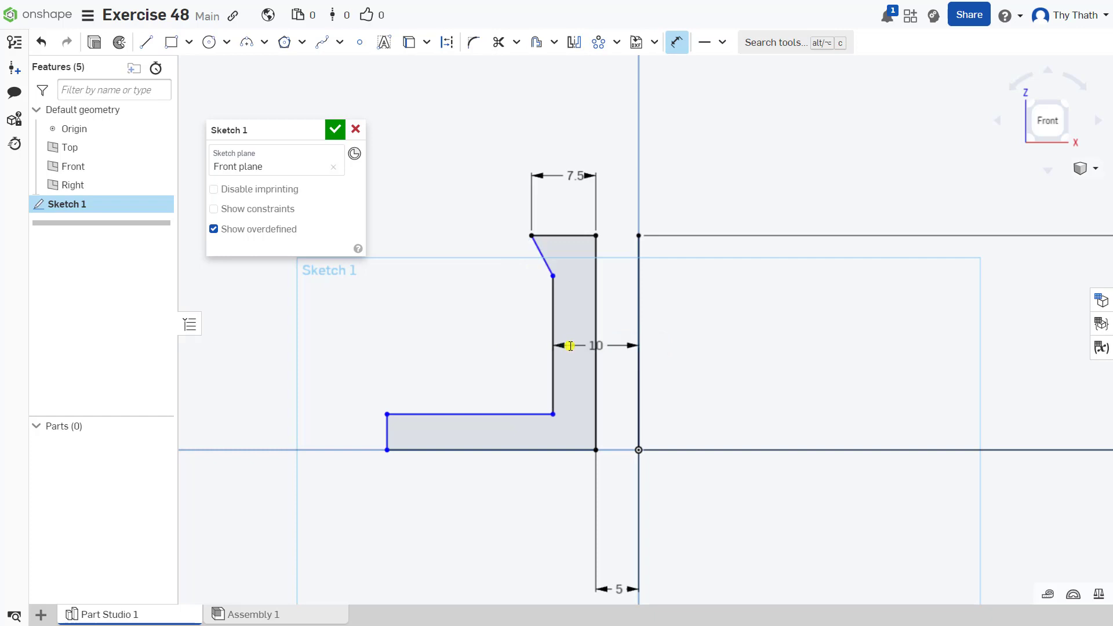
- Delete the 7.5 mm dimension from the profile's top edge
{"action": "left_click", "coordinate": [576, 175]}
{"action": "key", "text": "Delete"}
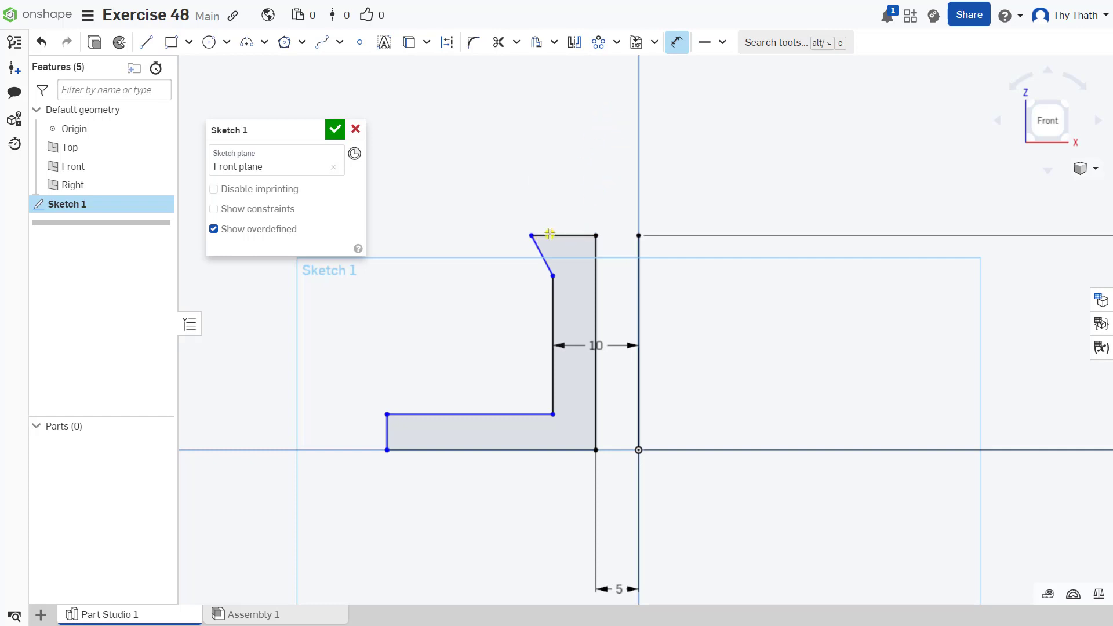
- Dimension the outer end of the profile's short top edge from the vertical line through the origin and set the distance to 7.5 mm
{"action": "left_click", "coordinate": [638, 235]}
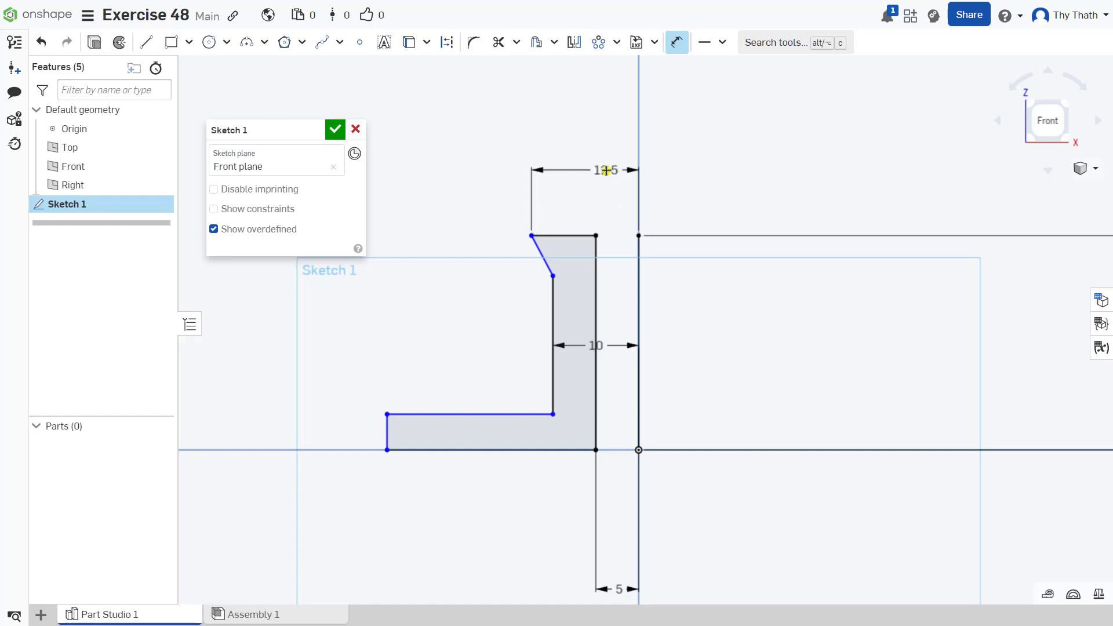
{"action": "left_click", "coordinate": [607, 171]}
{"action": "type", "text": "7"}
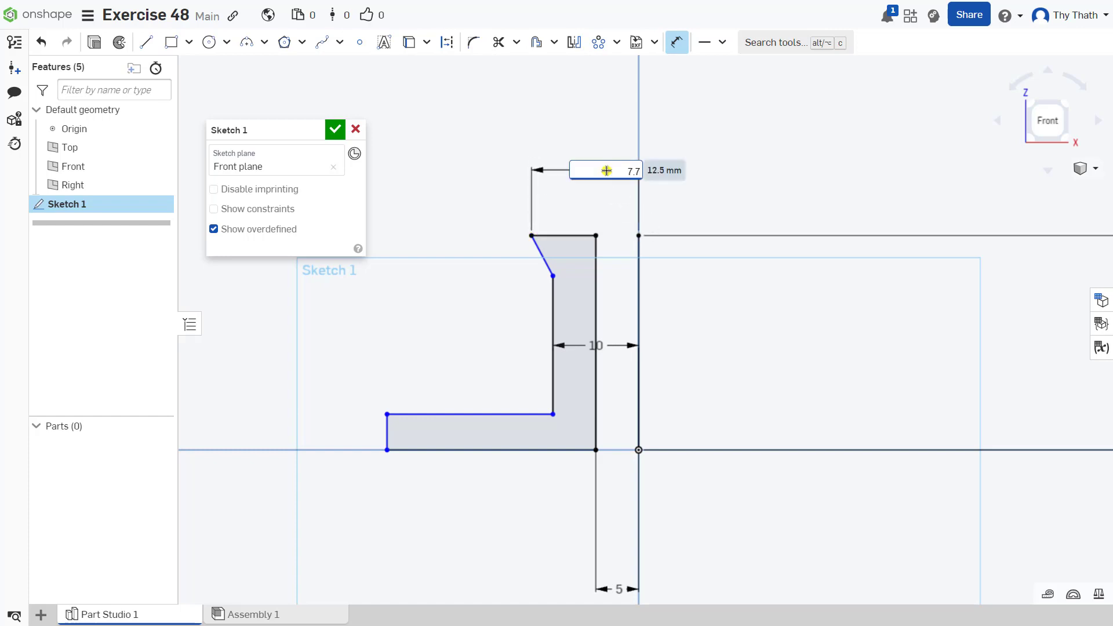
{"action": "type", "text": ".5"}
{"action": "key", "text": "Escape"}
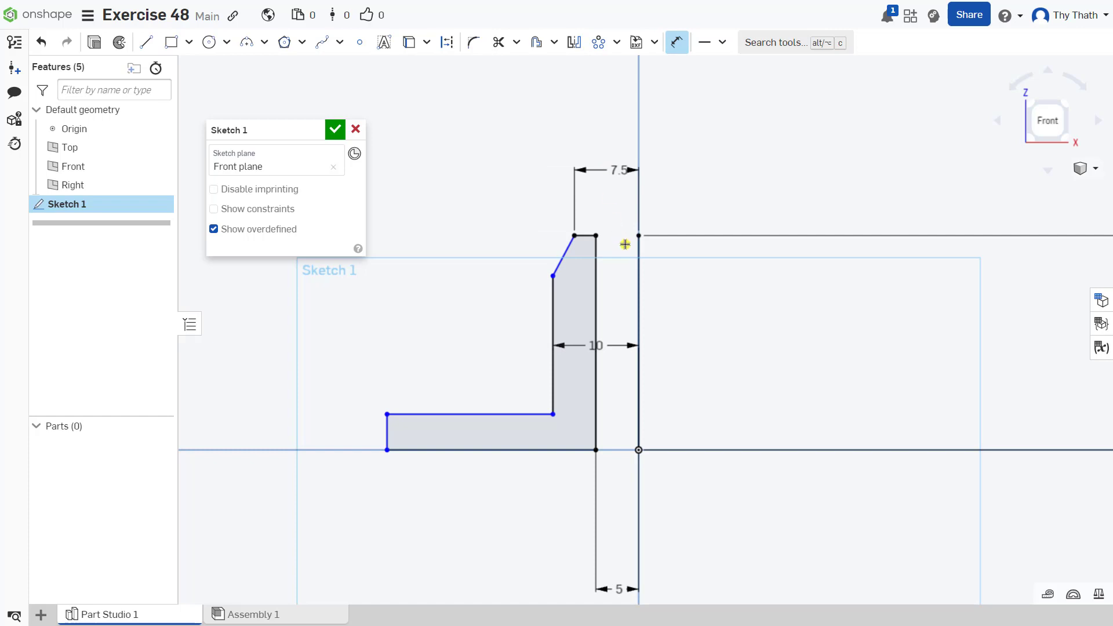
- Dimension the height of the profile's foot between its upper and lower edges and set it to 5 mm
{"action": "scroll", "coordinate": [625, 244], "scroll_direction": "up", "scroll_amount": 3}
{"action": "middle_click_drag", "start_coordinate": [631, 265], "coordinate": [638, 222]}
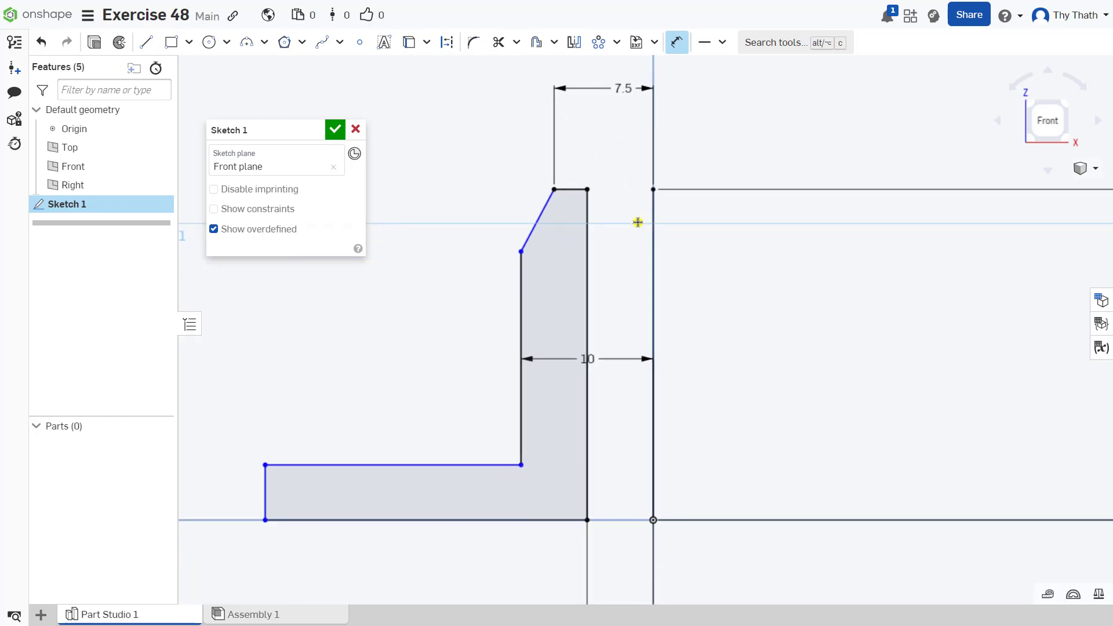
{"action": "scroll", "coordinate": [638, 222], "scroll_direction": "down", "scroll_amount": 2}
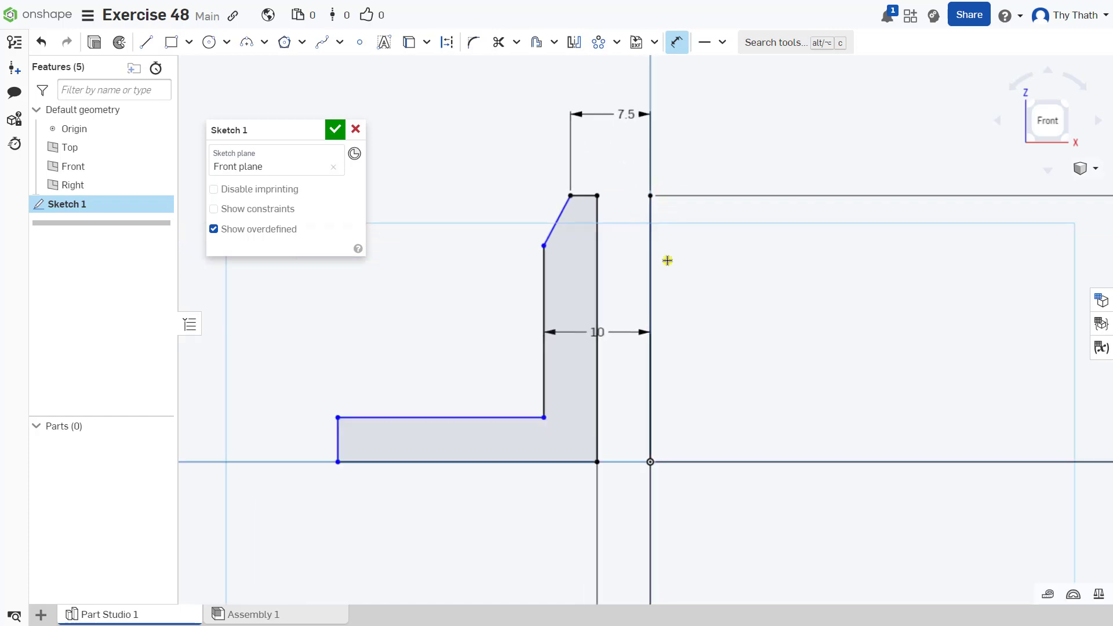
{"action": "left_click", "coordinate": [513, 417]}
{"action": "left_click", "coordinate": [510, 462]}
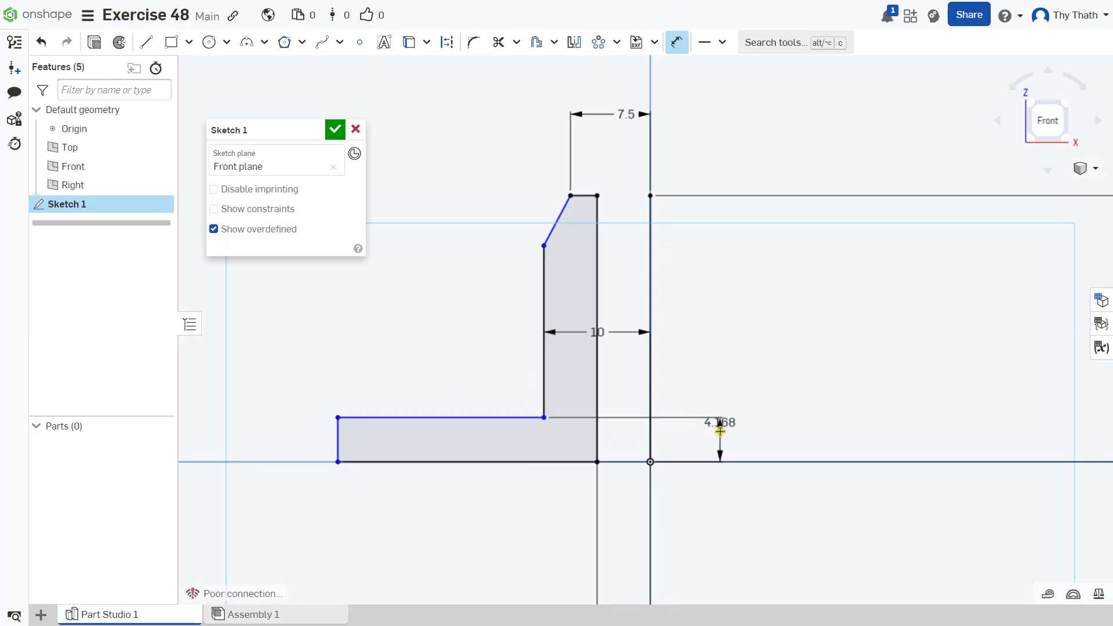
{"action": "left_click", "coordinate": [719, 439]}
{"action": "type", "text": "5"}
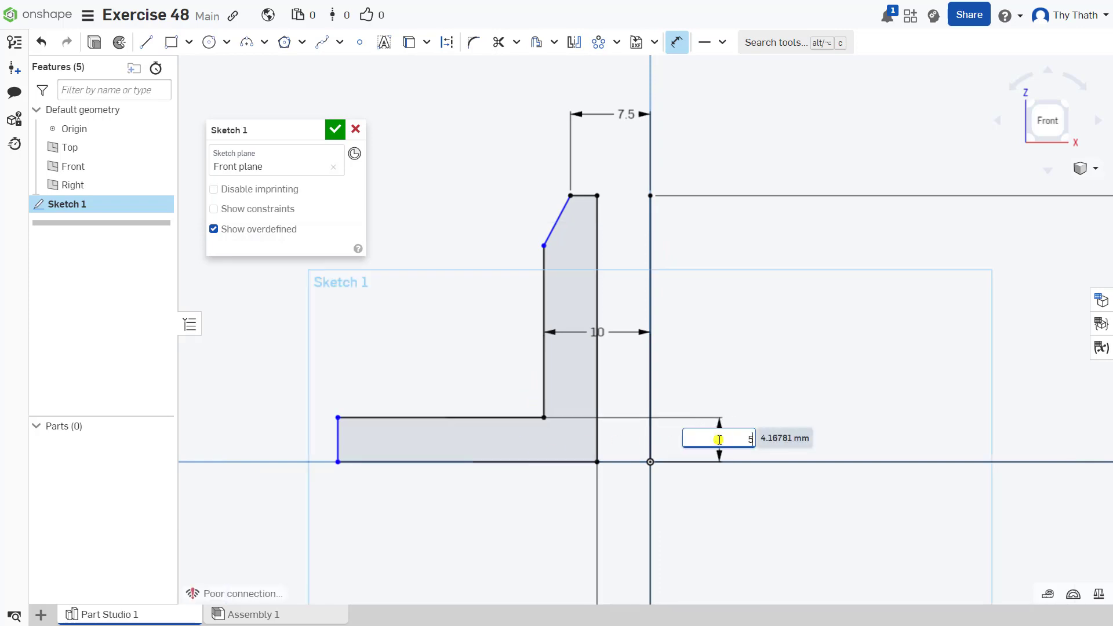
{"action": "key", "text": "Return"}
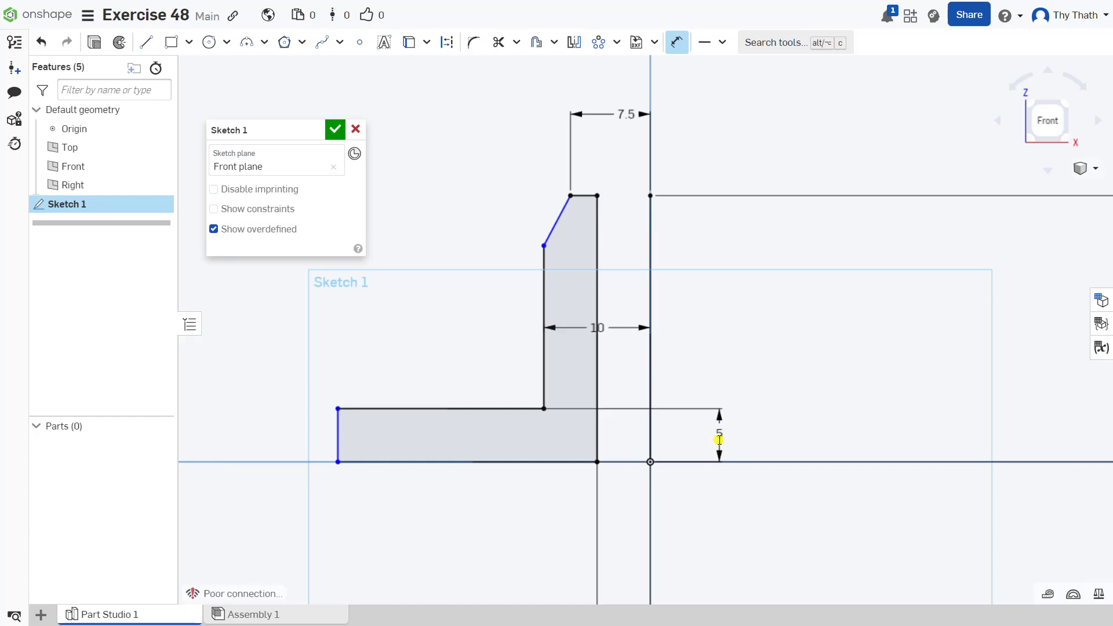
- Dimension the foot's outer vertical edge from the vertical line through the origin and set the distance to 20 mm
{"action": "left_click", "coordinate": [336, 445]}
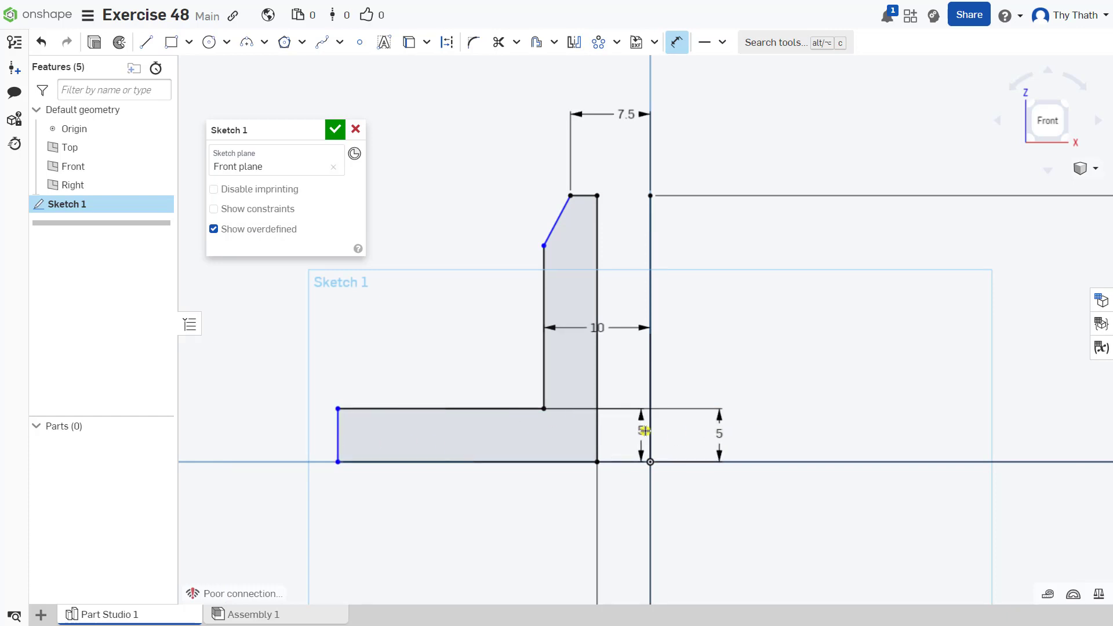
{"action": "left_click", "coordinate": [651, 430]}
{"action": "left_click", "coordinate": [525, 514]}
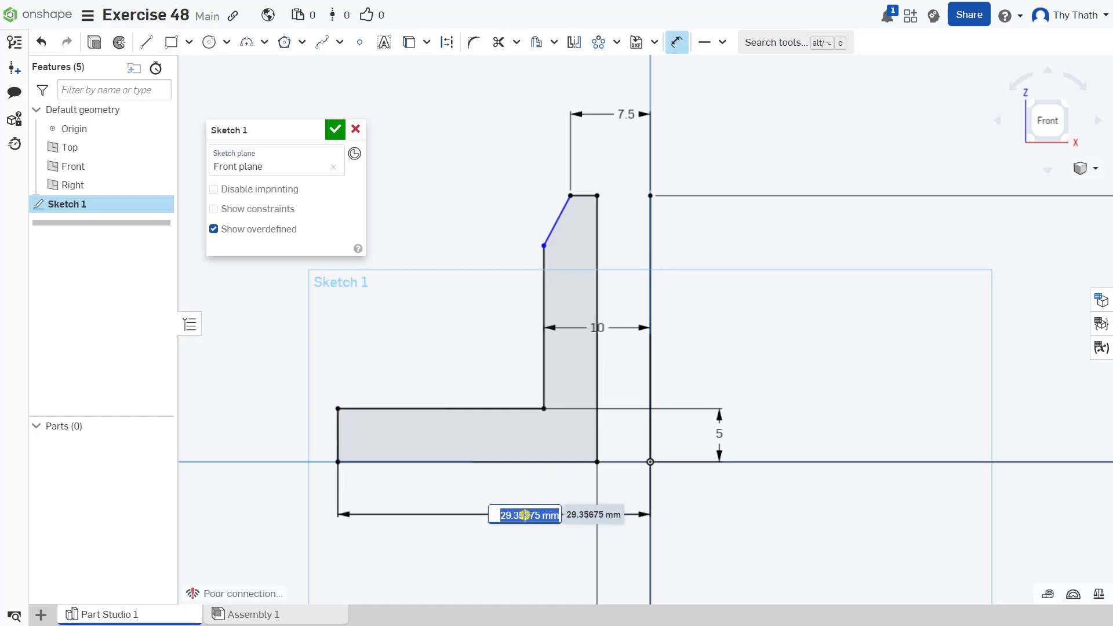
{"action": "type", "text": "20"}
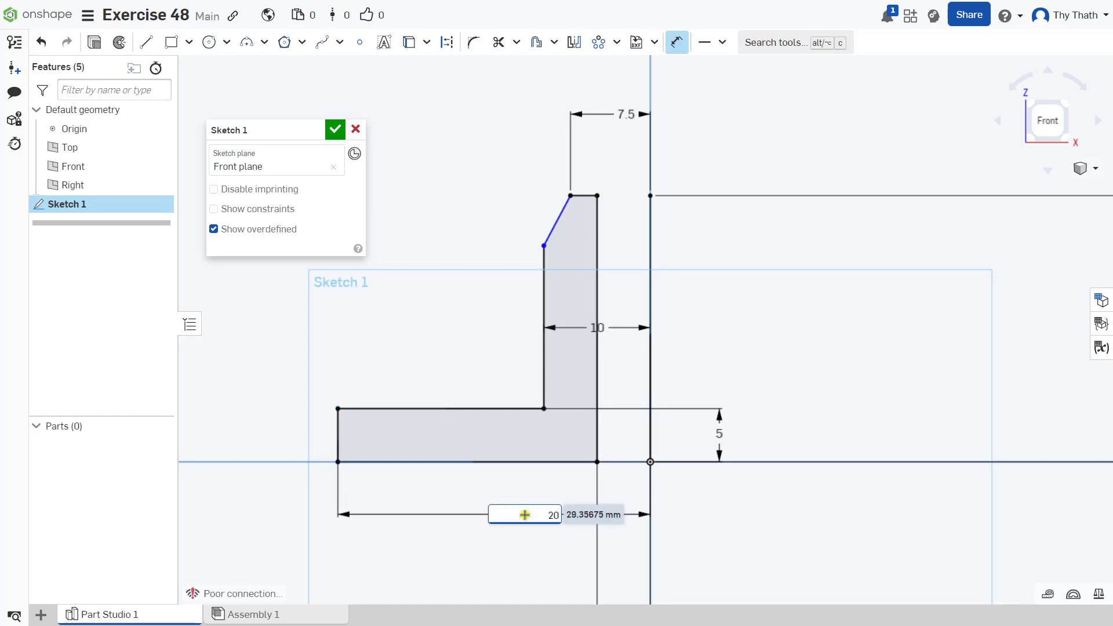
{"action": "key", "text": "Return"}
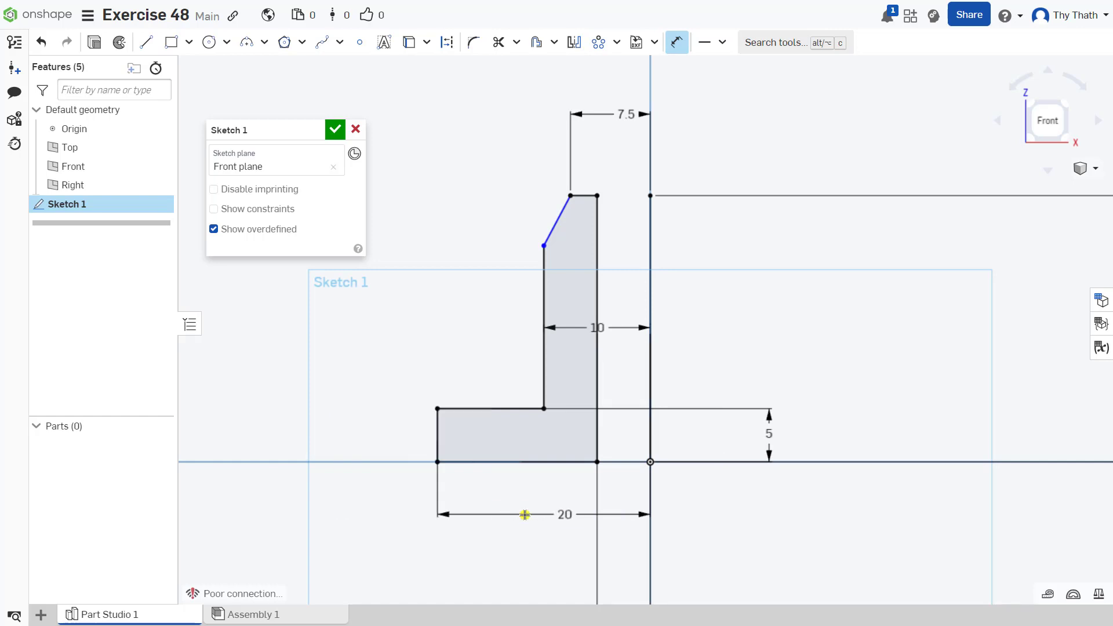
- Set the length of the profile's outer vertical edge above the foot to 15 mm and finish the sketch
{"action": "left_click", "coordinate": [543, 338]}
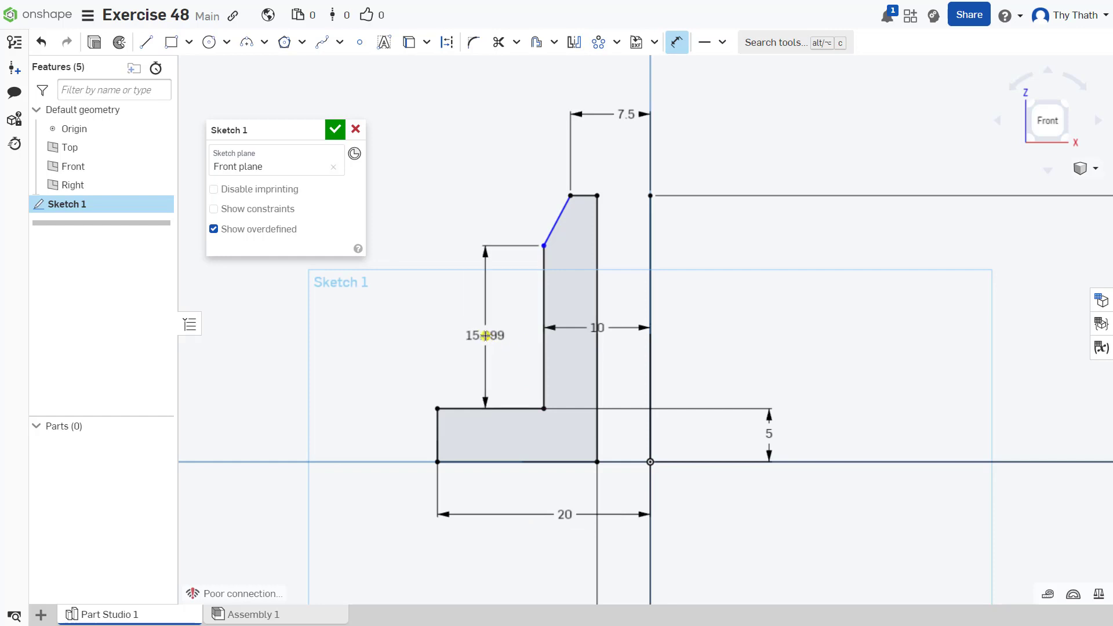
{"action": "left_click", "coordinate": [486, 337]}
{"action": "type", "text": "1"}
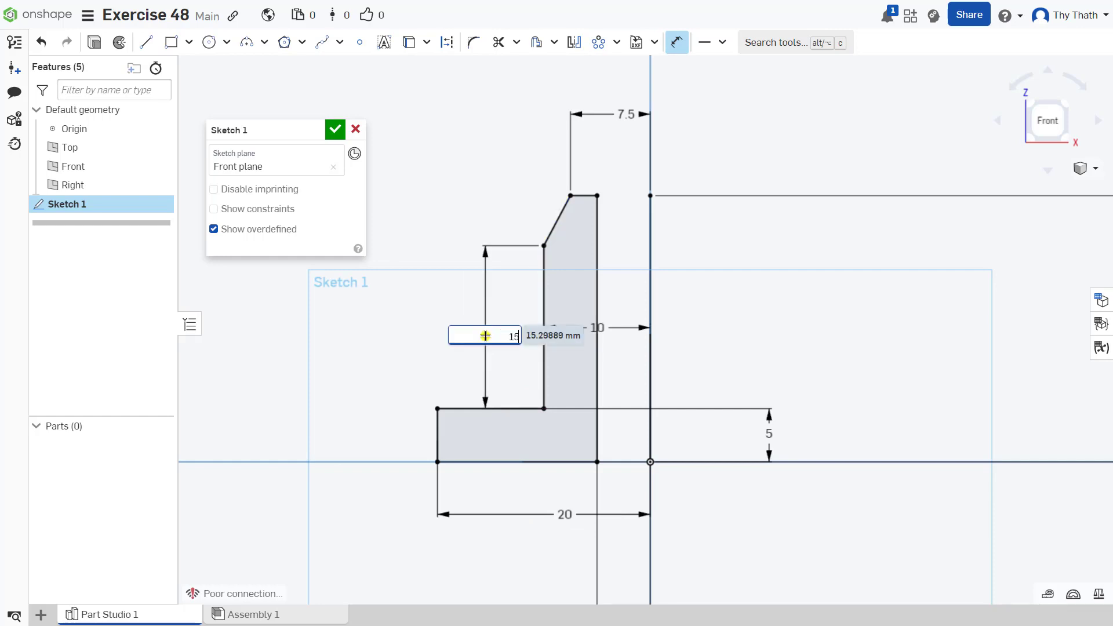
{"action": "type", "text": "5"}
{"action": "key", "text": "Return"}
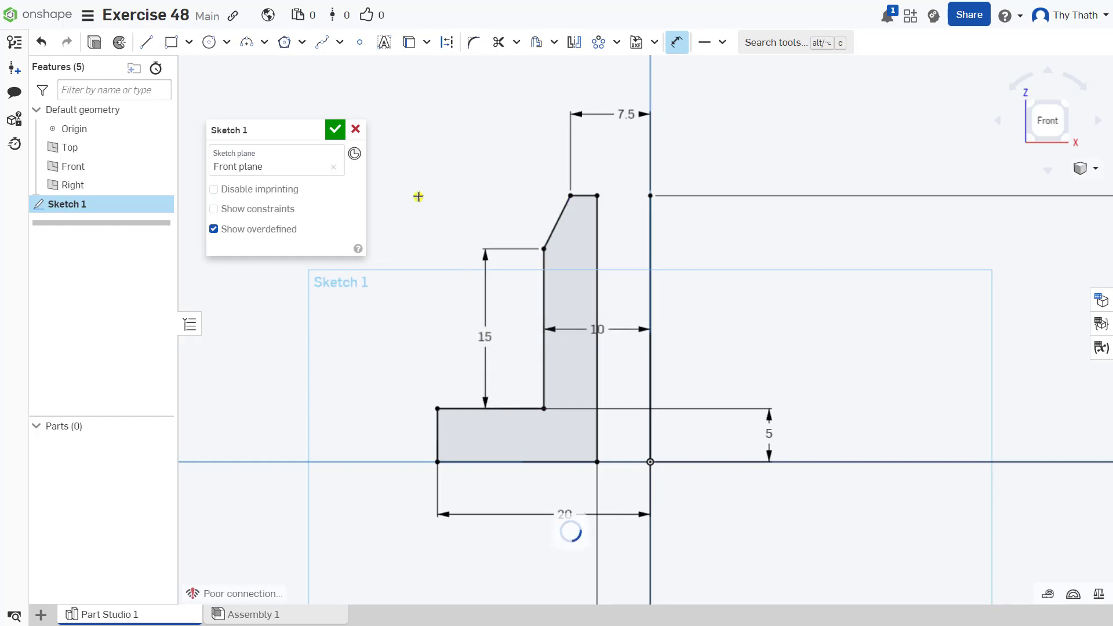
{"action": "left_click", "coordinate": [336, 130]}
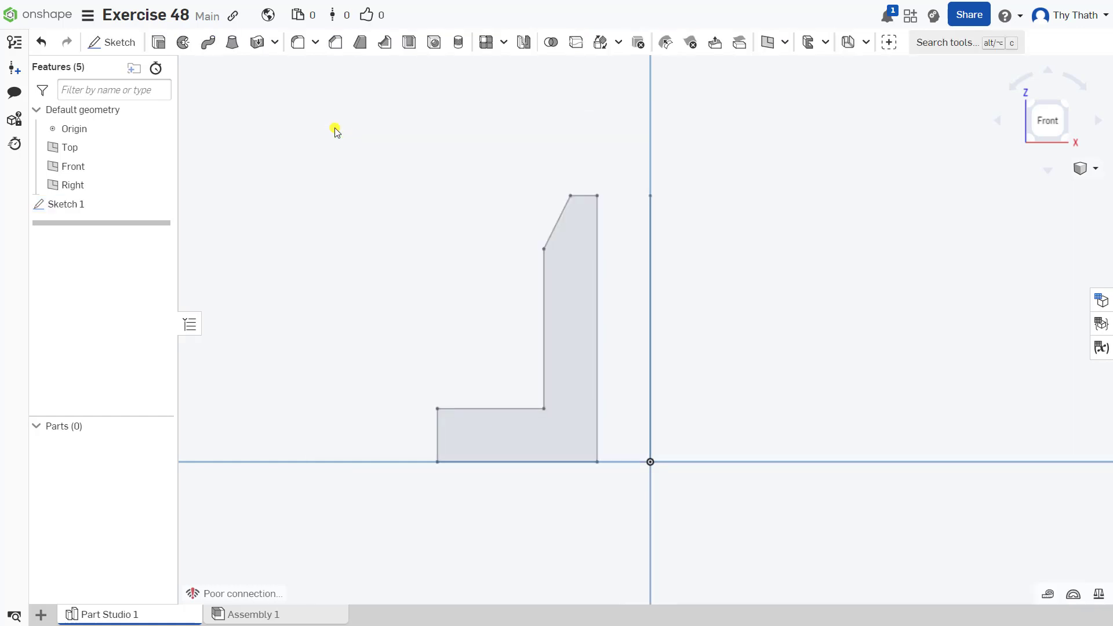
- Revolve the closed profile fully around the vertical sketch line through the origin as a new solid
{"action": "scroll", "coordinate": [398, 171], "scroll_direction": "down", "scroll_amount": 1}
{"action": "right_click_drag", "start_coordinate": [400, 174], "coordinate": [429, 185]}
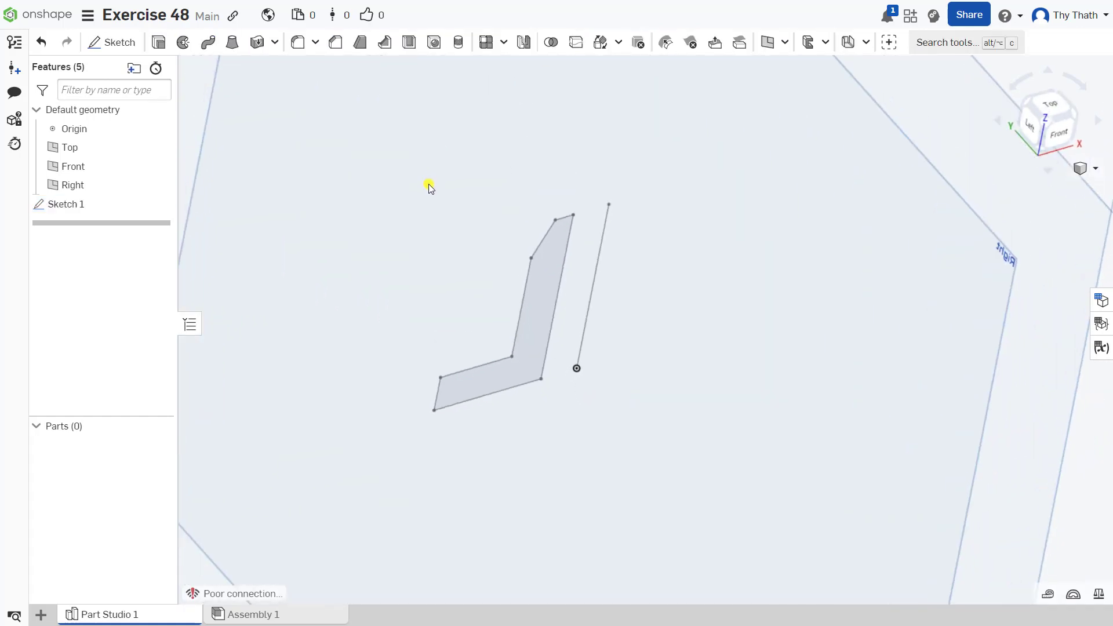
{"action": "left_click", "coordinate": [183, 42]}
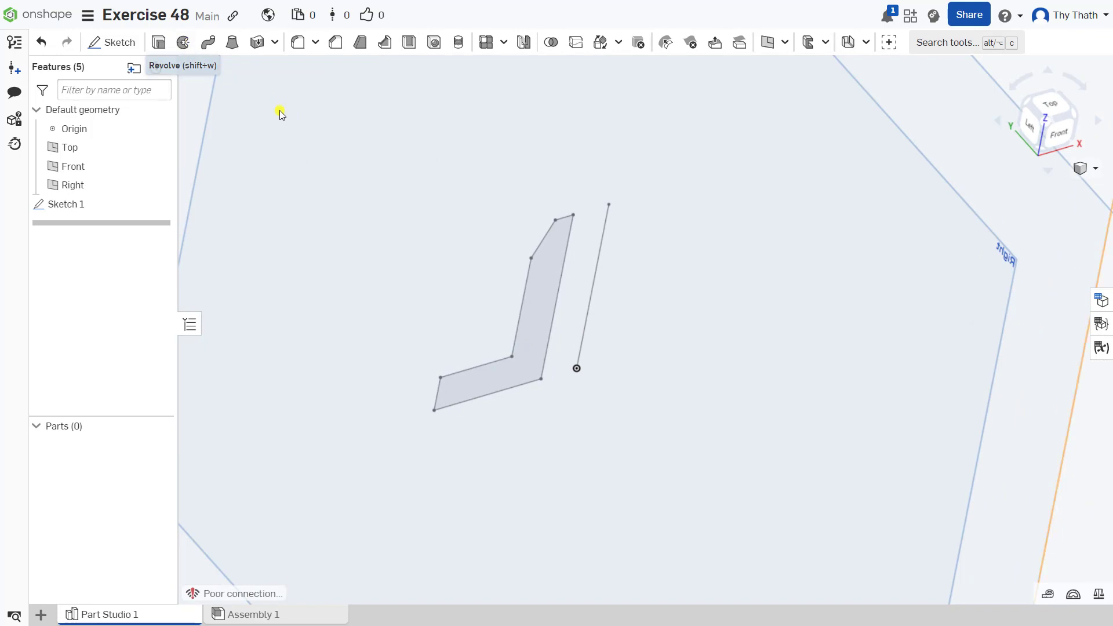
{"action": "left_click", "coordinate": [545, 286]}
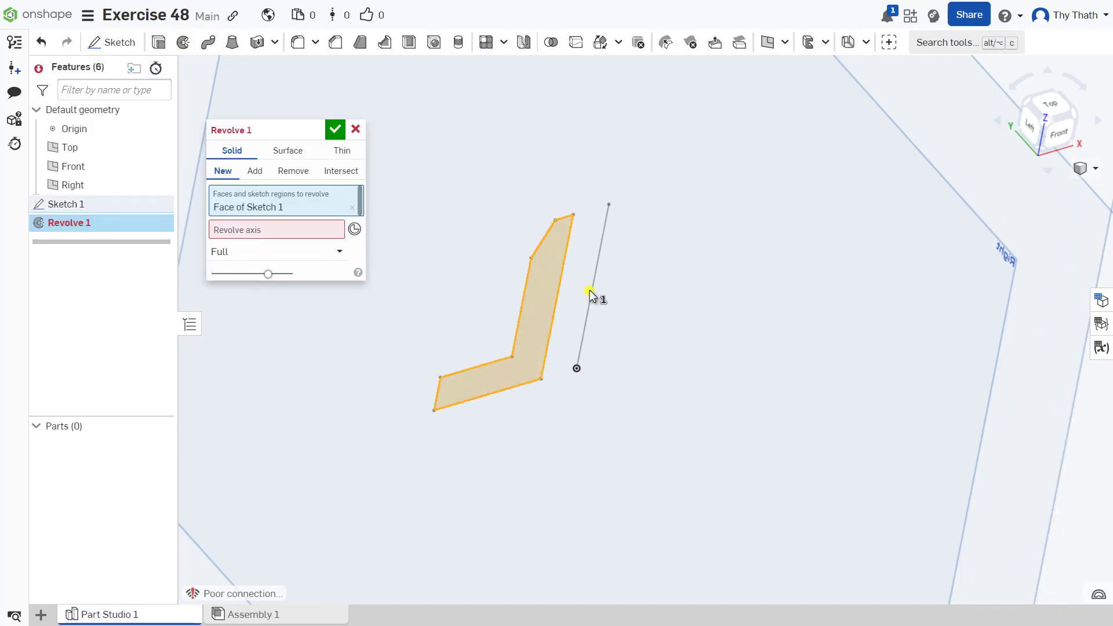
{"action": "left_click", "coordinate": [310, 230]}
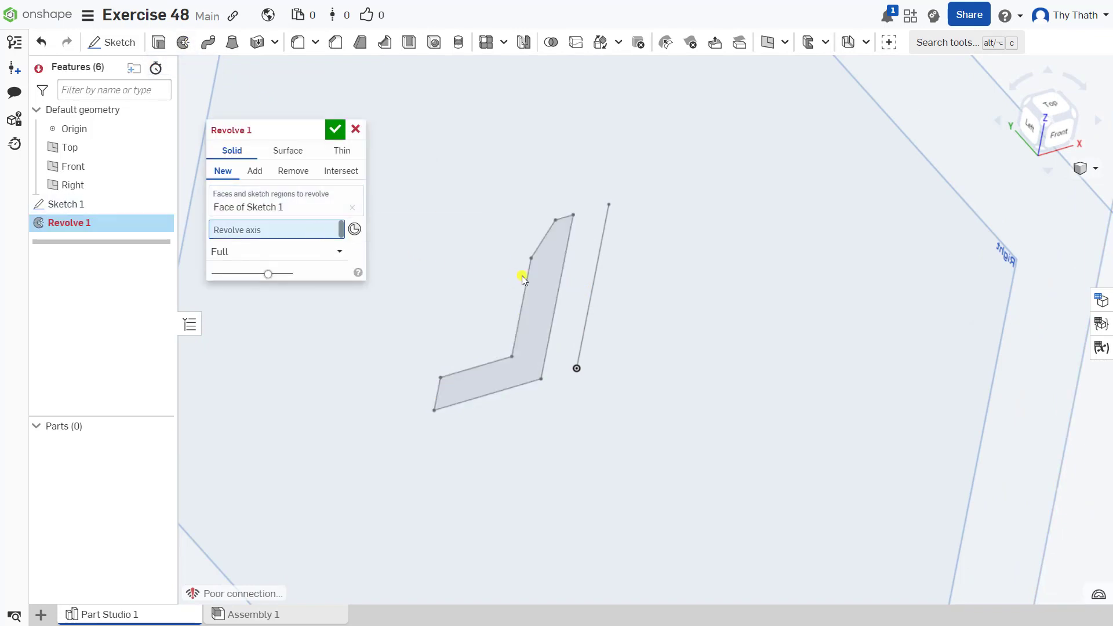
{"action": "left_click", "coordinate": [591, 297]}
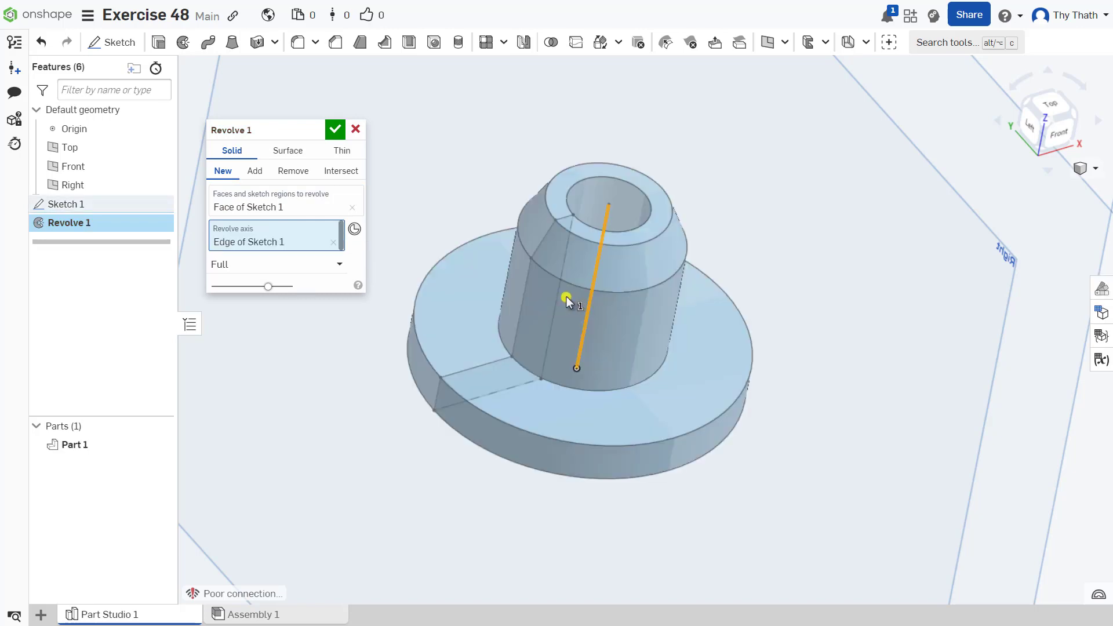
{"action": "left_click", "coordinate": [334, 242]}
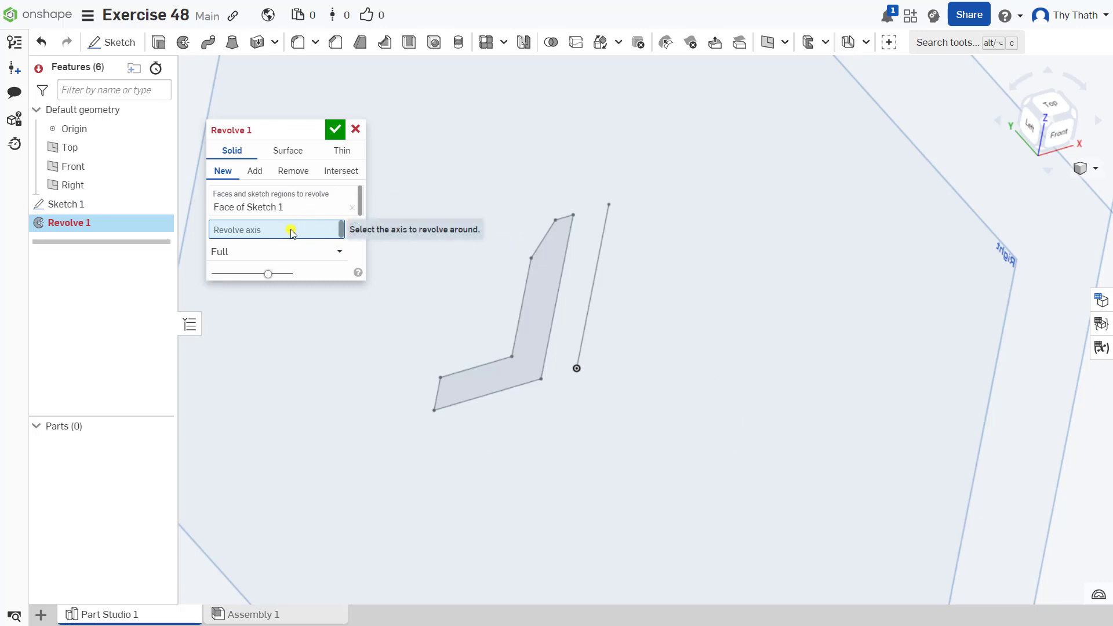
{"action": "left_click", "coordinate": [593, 285]}
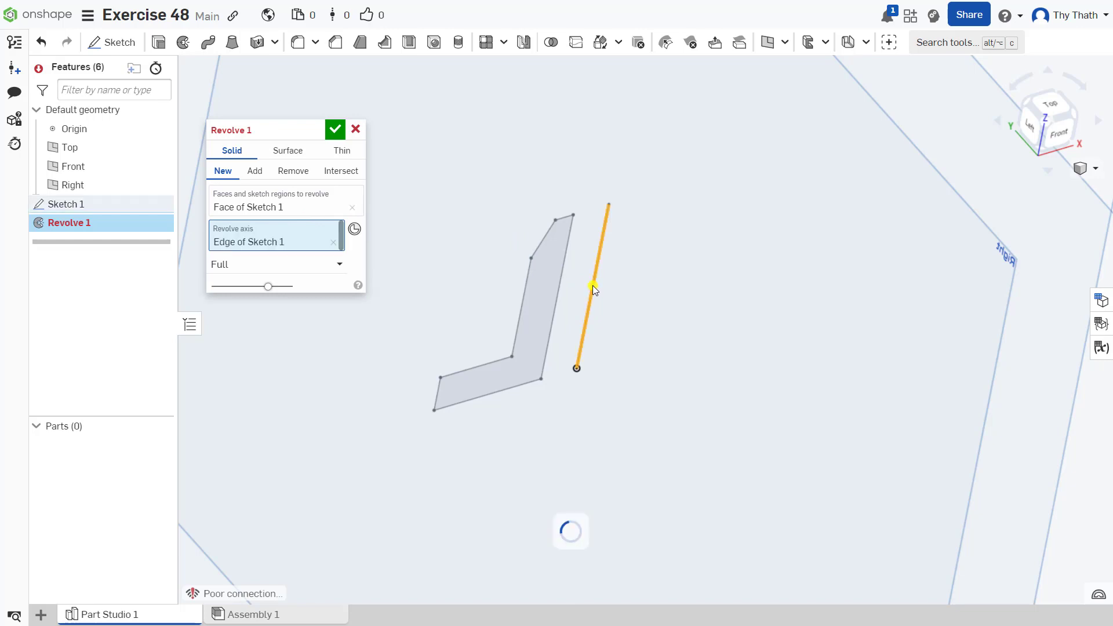
{"action": "left_click", "coordinate": [335, 129]}
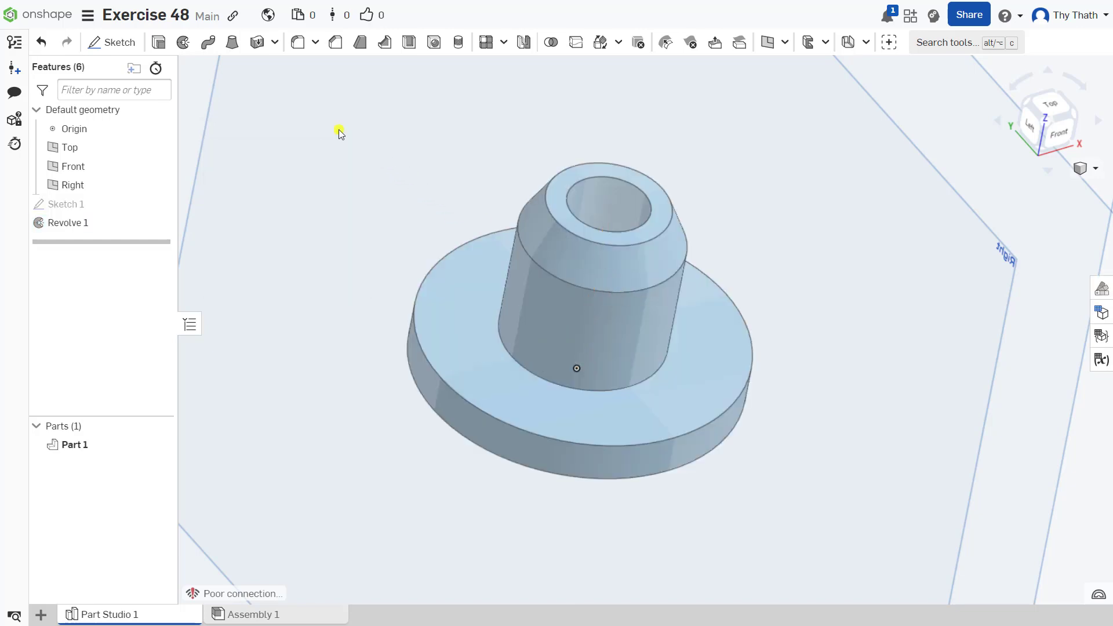
- Start a new sketch on the upper ring-shaped face of the revolved part's flange
{"action": "right_click_drag", "start_coordinate": [733, 247], "coordinate": [704, 276]}
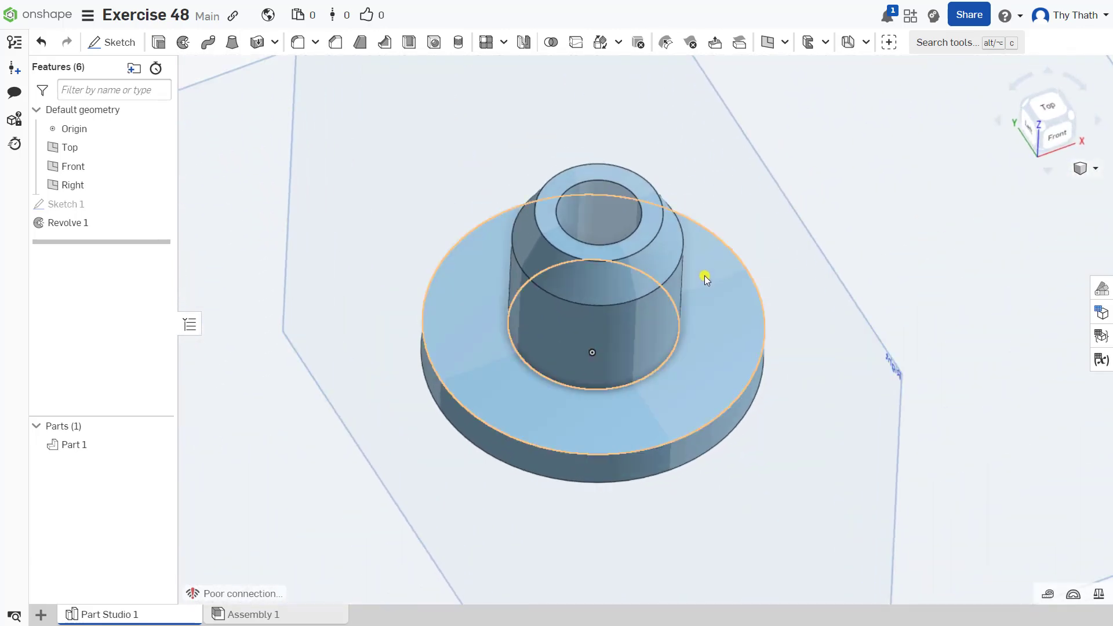
{"action": "left_click", "coordinate": [116, 42]}
{"action": "left_click", "coordinate": [470, 318]}
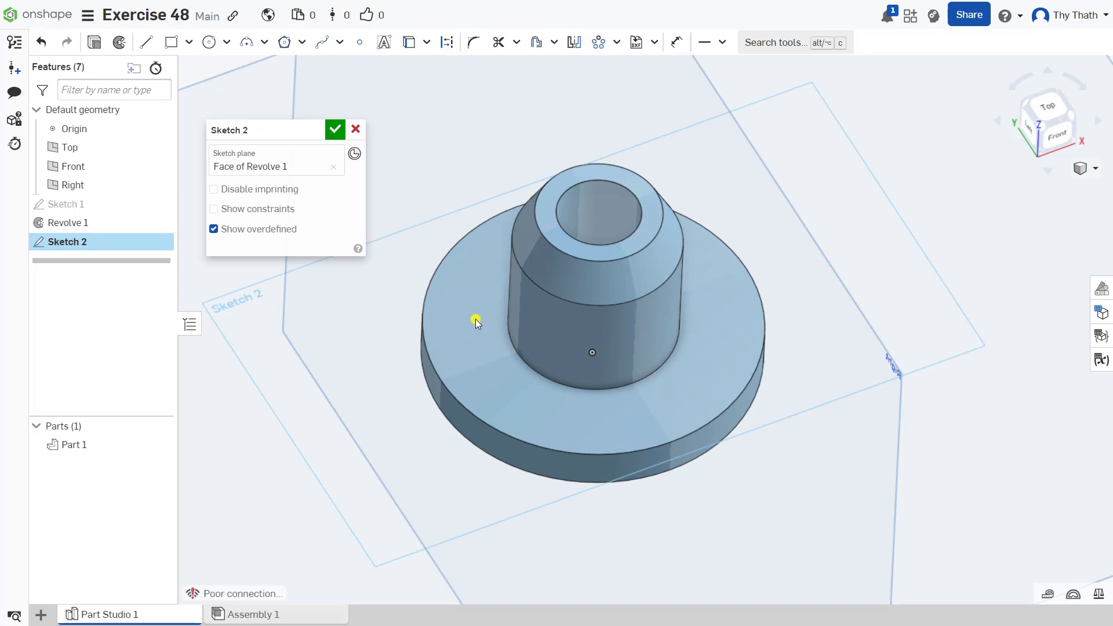
{"action": "scroll", "coordinate": [473, 318], "scroll_direction": "down", "scroll_amount": 3}
{"action": "mouse_move", "coordinate": [941, 286]}
{"action": "right_mouse_down"}
{"action": "mouse_move", "coordinate": [910, 258]}
{"action": "mouse_move", "coordinate": [927, 277]}
{"action": "right_mouse_up"}
{"action": "right_click", "coordinate": [781, 233]}
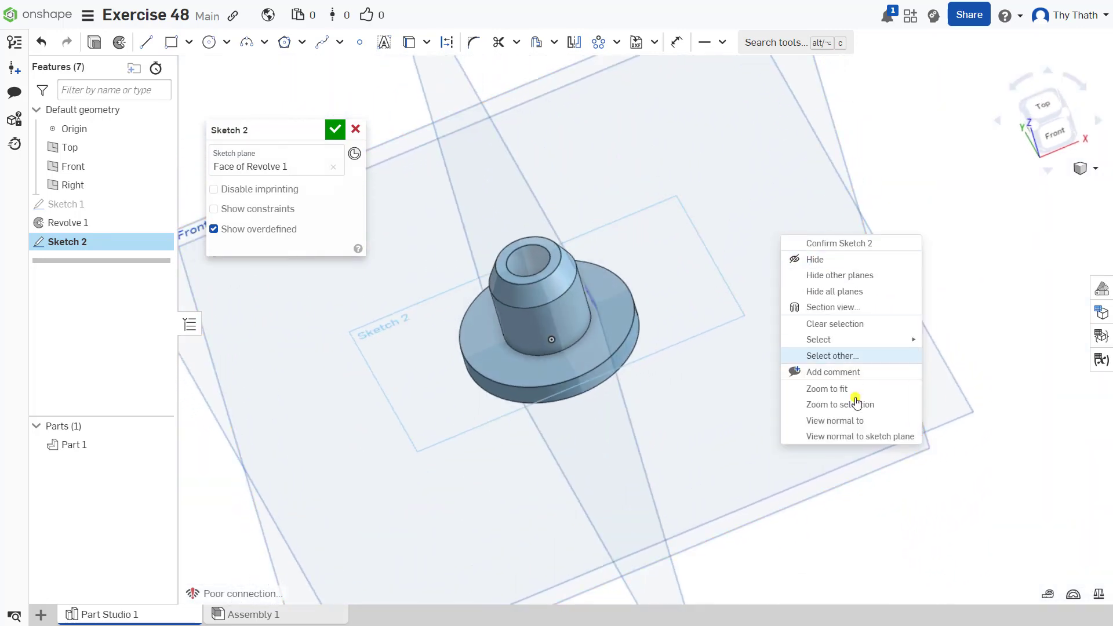
{"action": "left_click", "coordinate": [841, 435]}
{"action": "scroll", "coordinate": [696, 318], "scroll_direction": "up", "scroll_amount": 3}
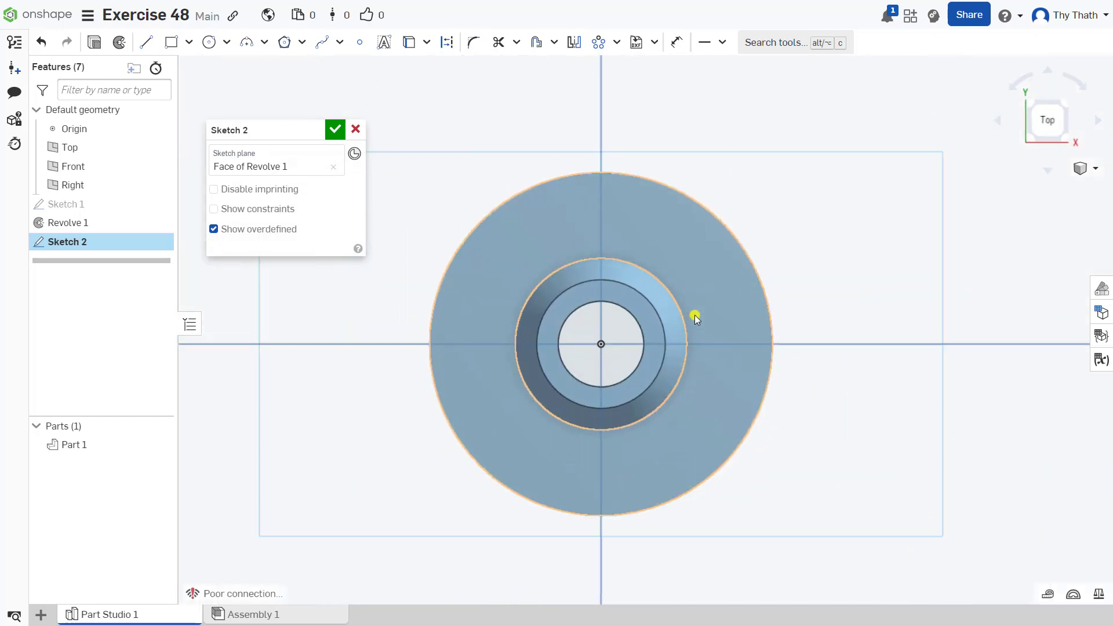
- Sketch a circle centred on the origin with a diameter of 30 mm
{"action": "left_click", "coordinate": [210, 43]}
{"action": "left_click", "coordinate": [602, 345]}
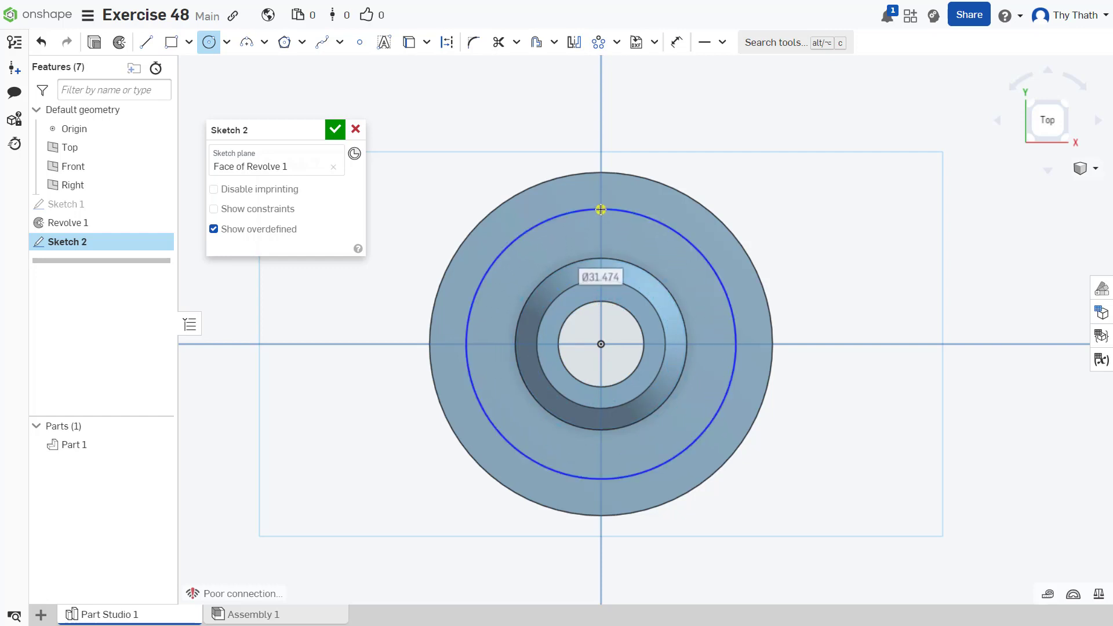
{"action": "type", "text": "30"}
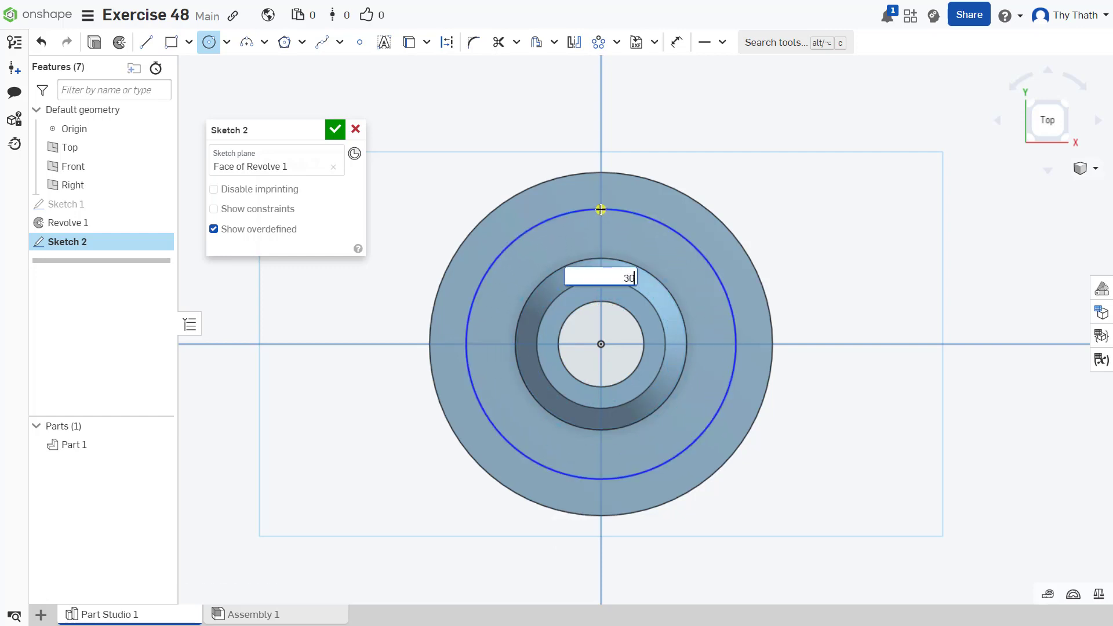
{"action": "key", "text": "Return"}
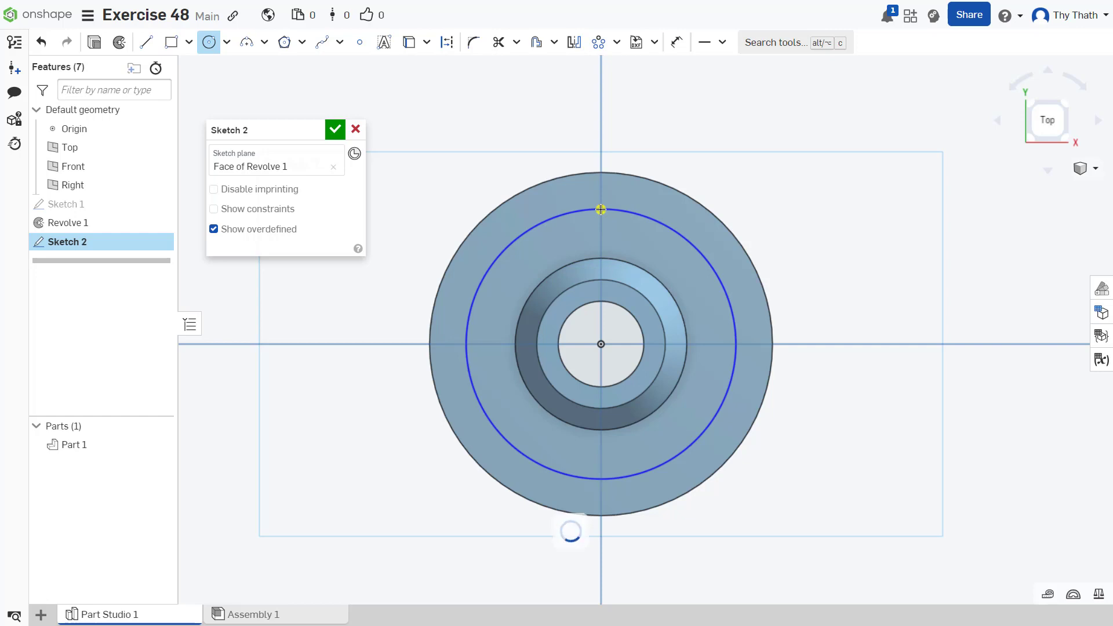
- Sketch a vertical line from the origin up to the top of the 30 mm circle
{"action": "scroll", "coordinate": [586, 335], "scroll_direction": "up", "scroll_amount": 3}
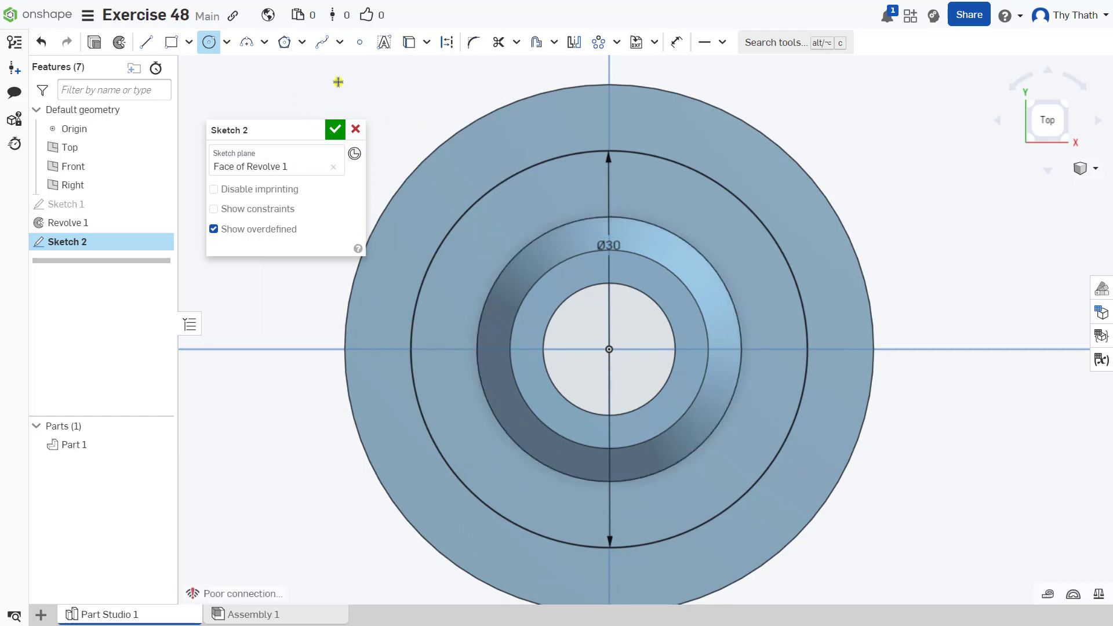
{"action": "left_click", "coordinate": [147, 41]}
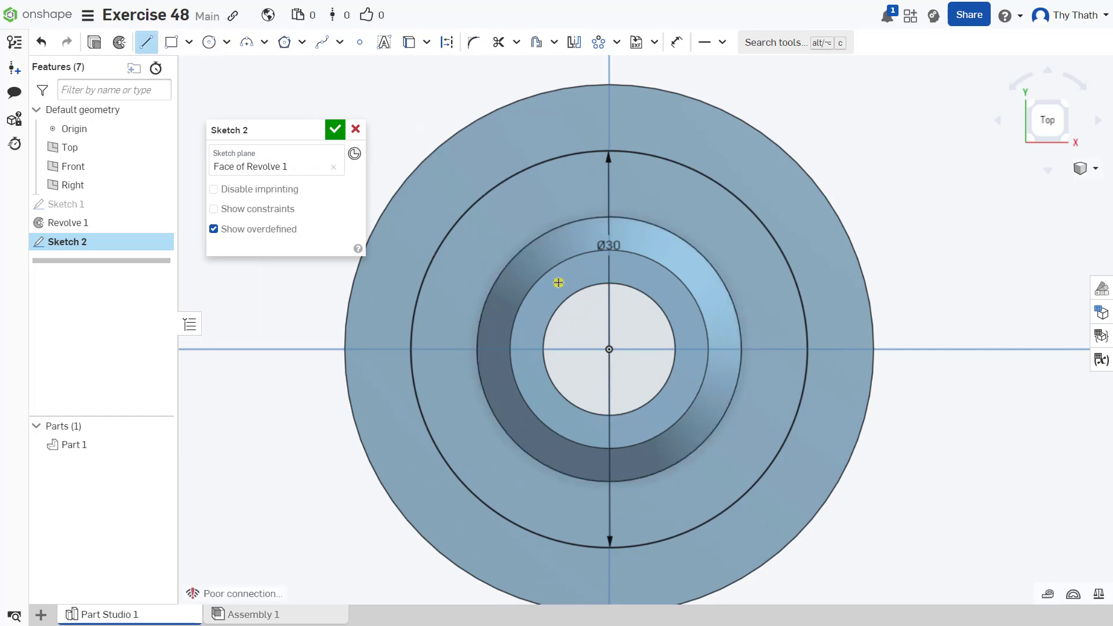
{"action": "left_click", "coordinate": [611, 337]}
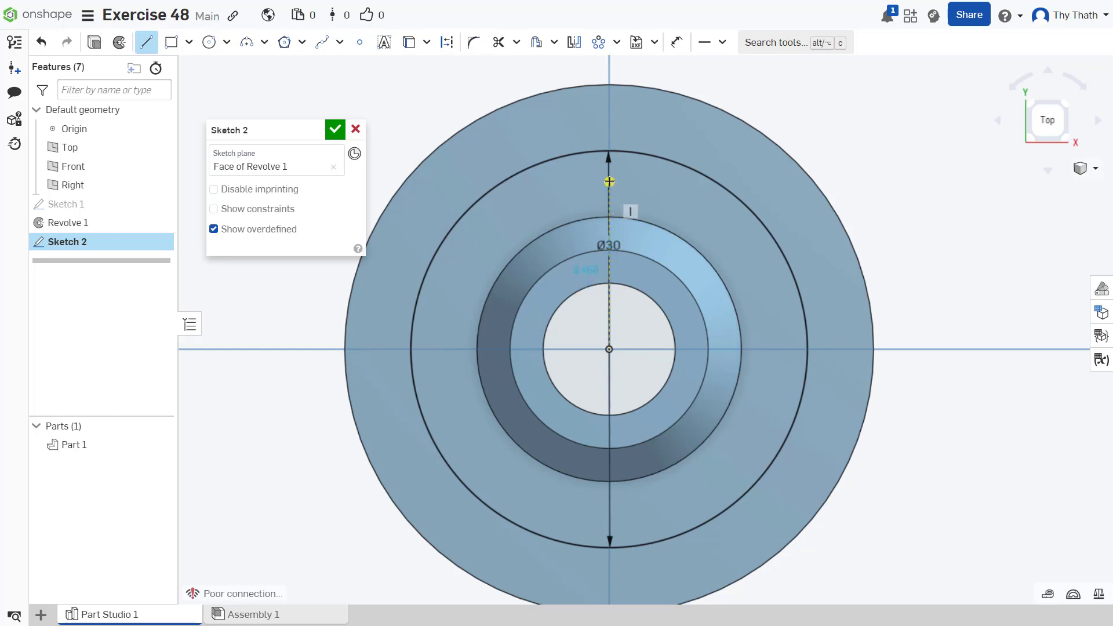
{"action": "left_click", "coordinate": [609, 149]}
{"action": "right_click", "coordinate": [847, 110]}
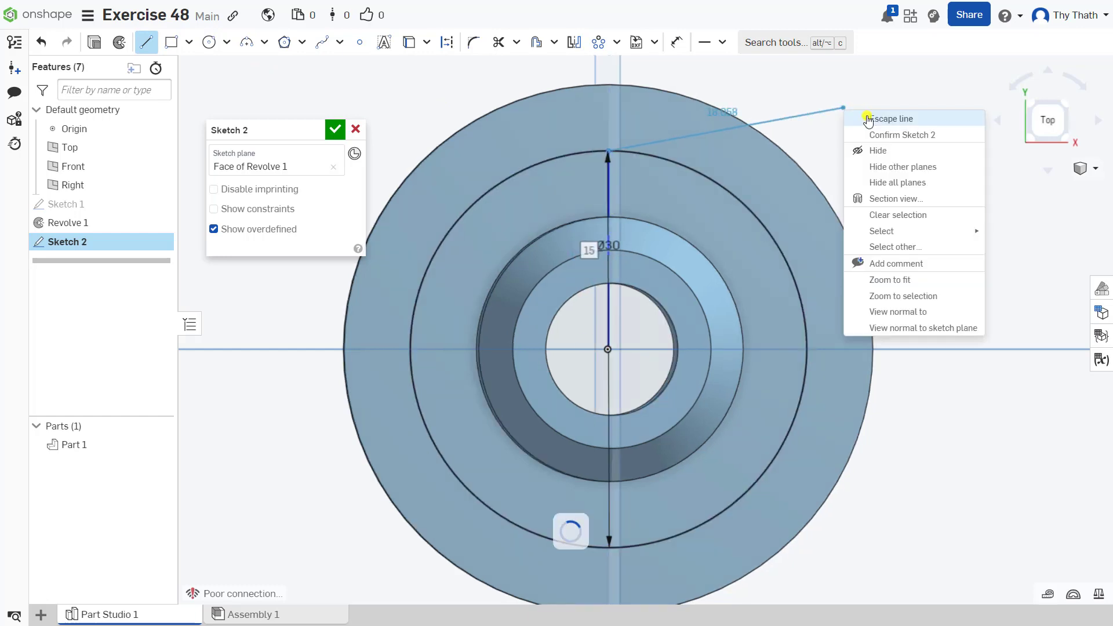
{"action": "left_click", "coordinate": [867, 117]}
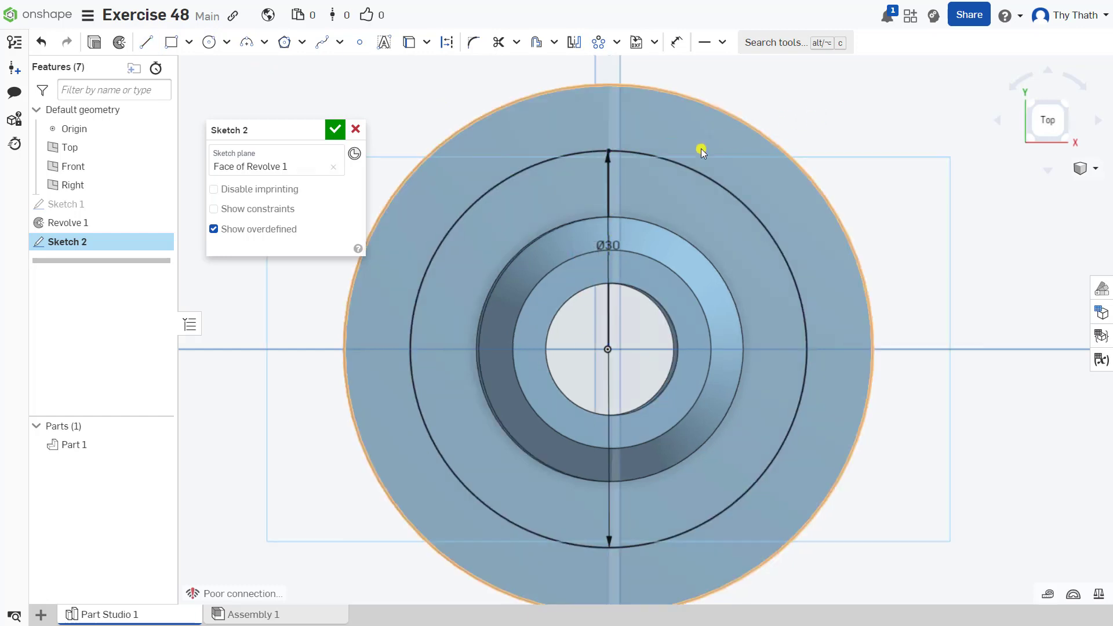
- Convert the vertical line and the 30 mm circle to construction geometry
{"action": "left_click", "coordinate": [608, 304]}
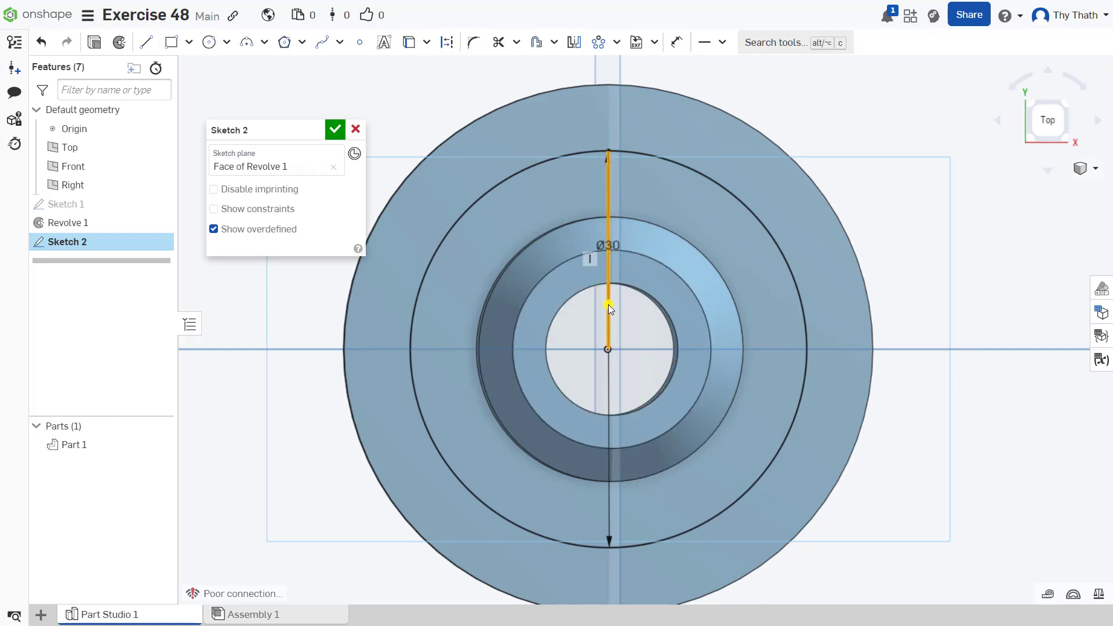
{"action": "left_click", "coordinate": [701, 182]}
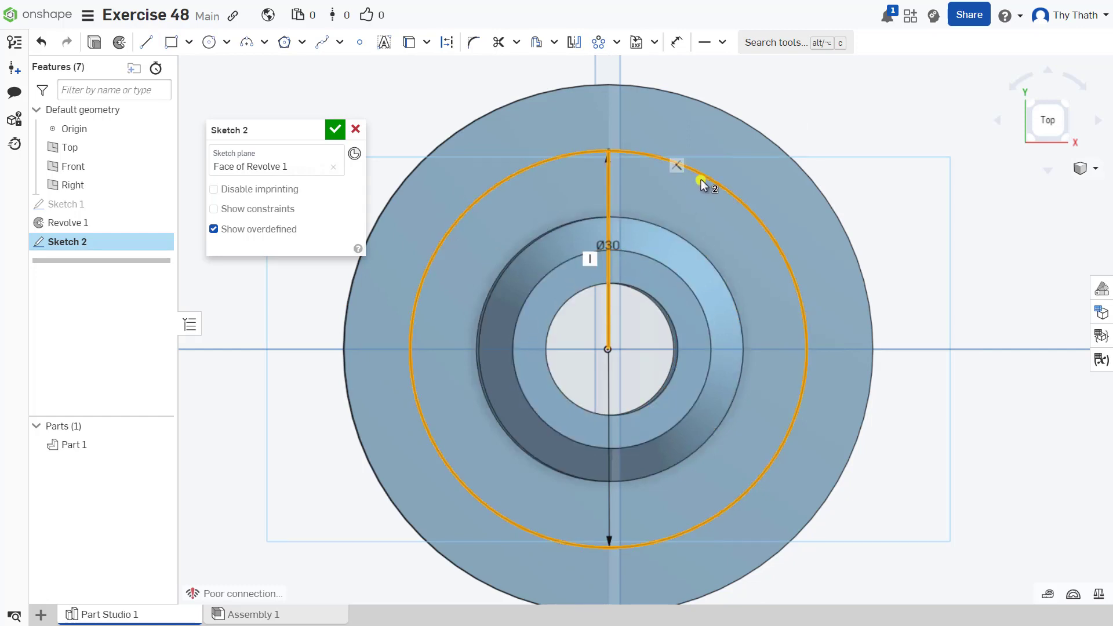
{"action": "left_click", "coordinate": [447, 44]}
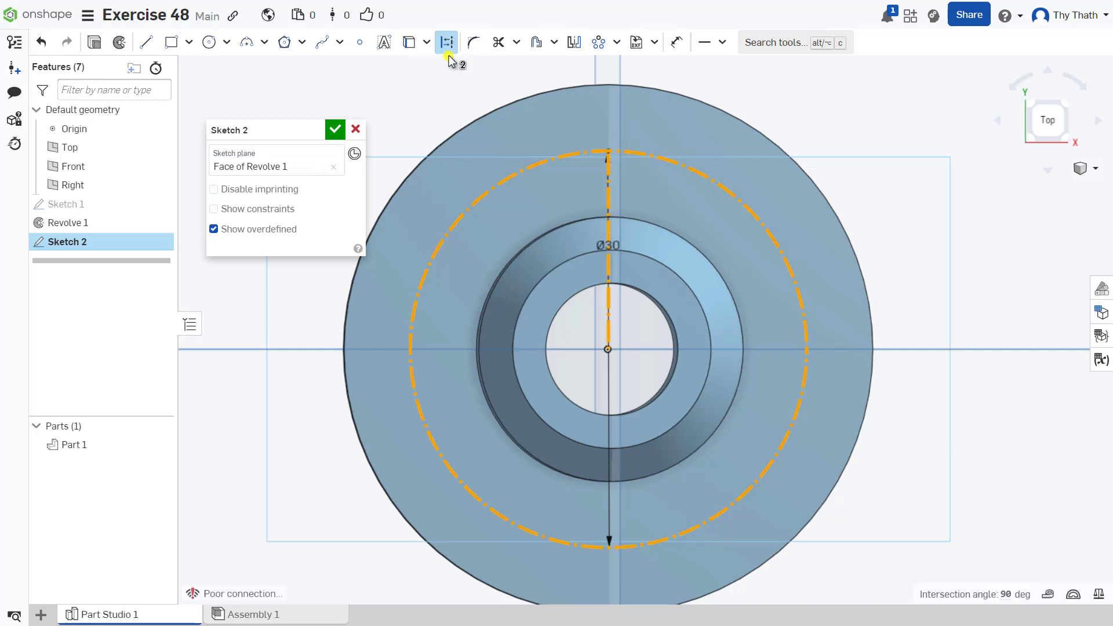
{"action": "key", "text": "Escape"}
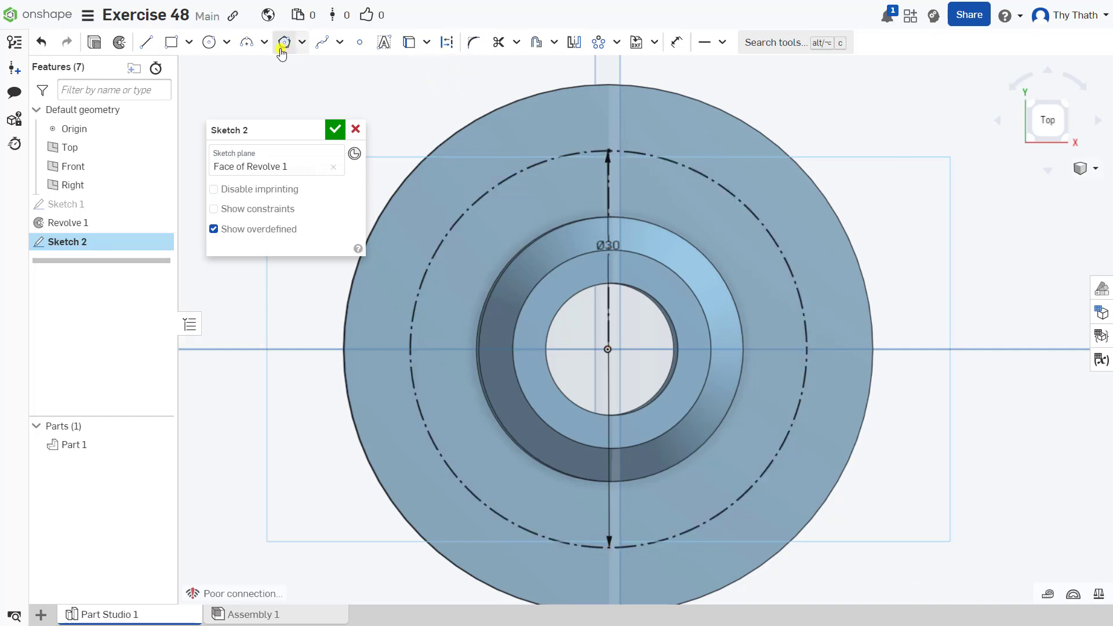
- Sketch a circle centred on the upper end of the construction line and set its diameter to 5 mm
{"action": "left_click", "coordinate": [209, 42]}
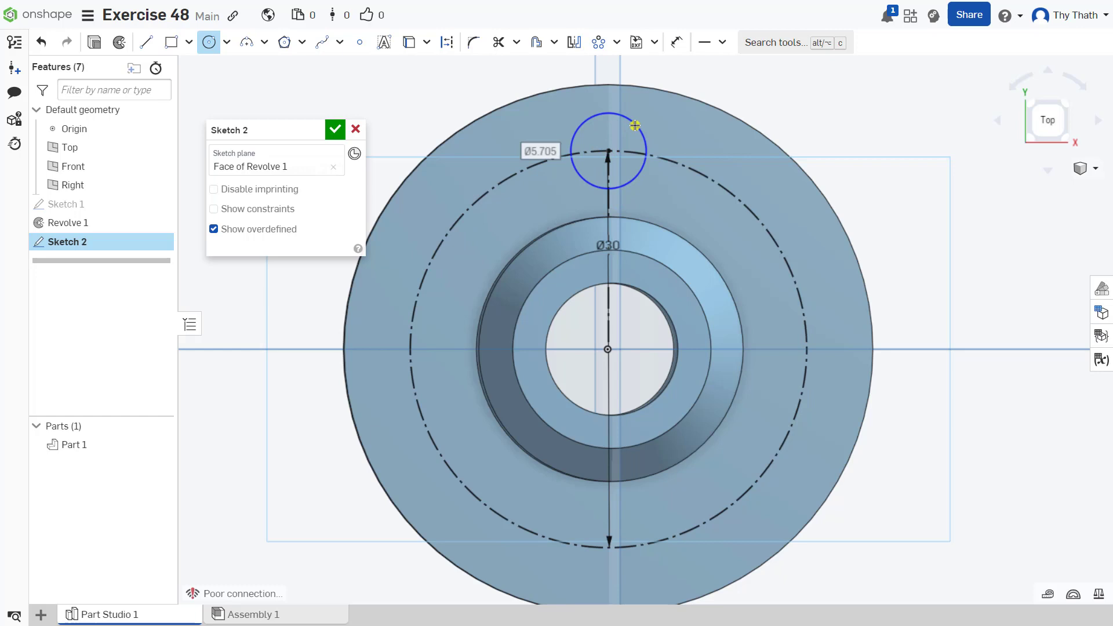
{"action": "left_click", "coordinate": [635, 125]}
{"action": "left_click", "coordinate": [677, 42]}
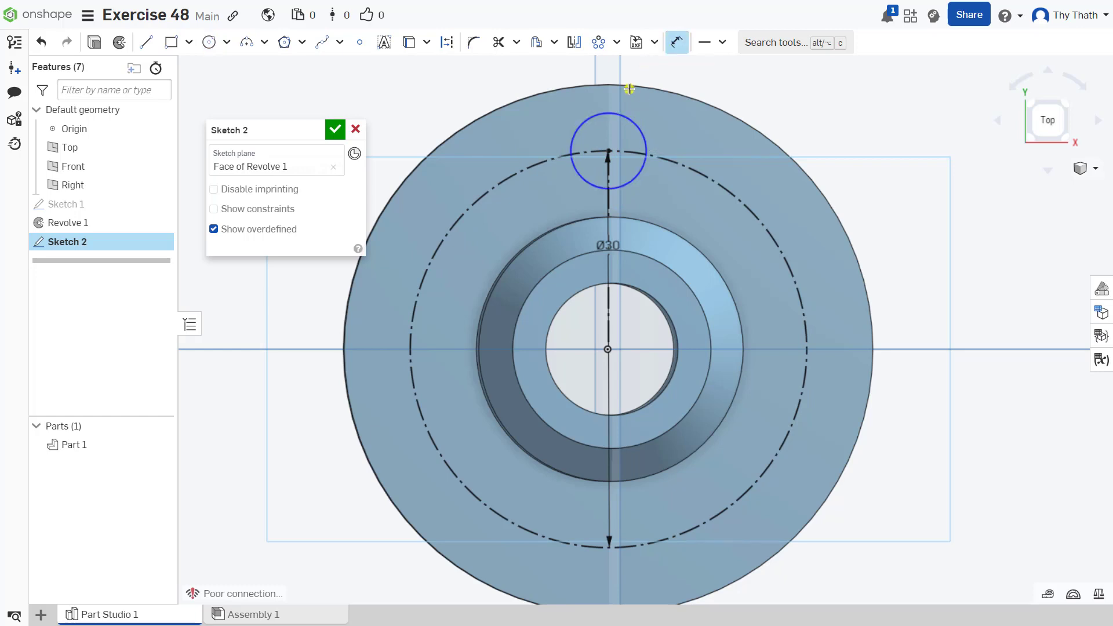
{"action": "left_click", "coordinate": [616, 115]}
{"action": "left_click", "coordinate": [613, 139]}
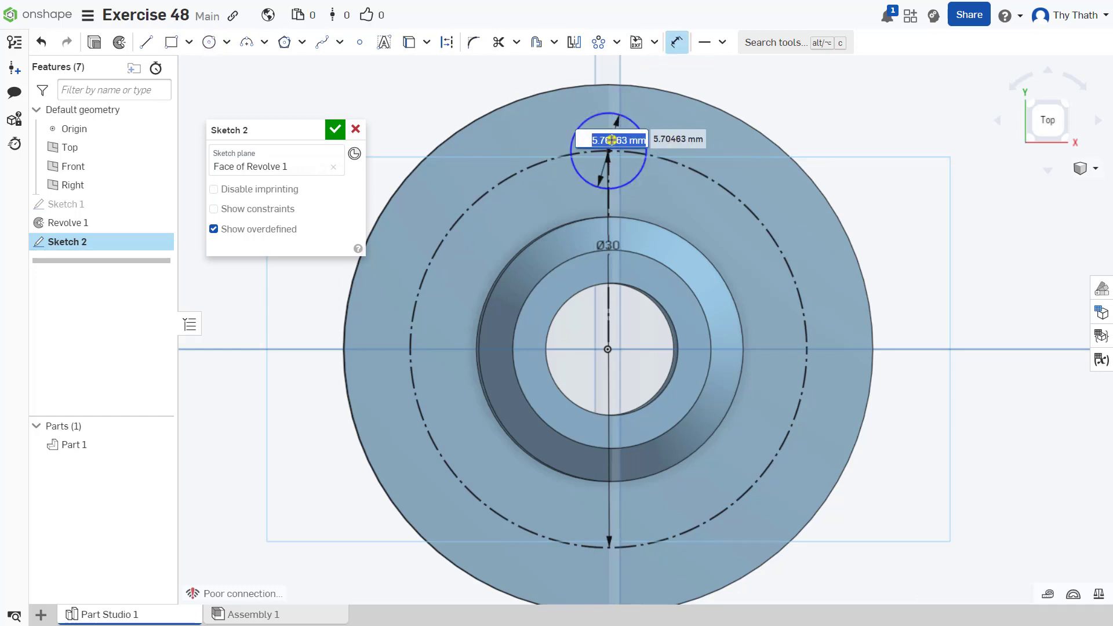
{"action": "key", "text": "Return"}
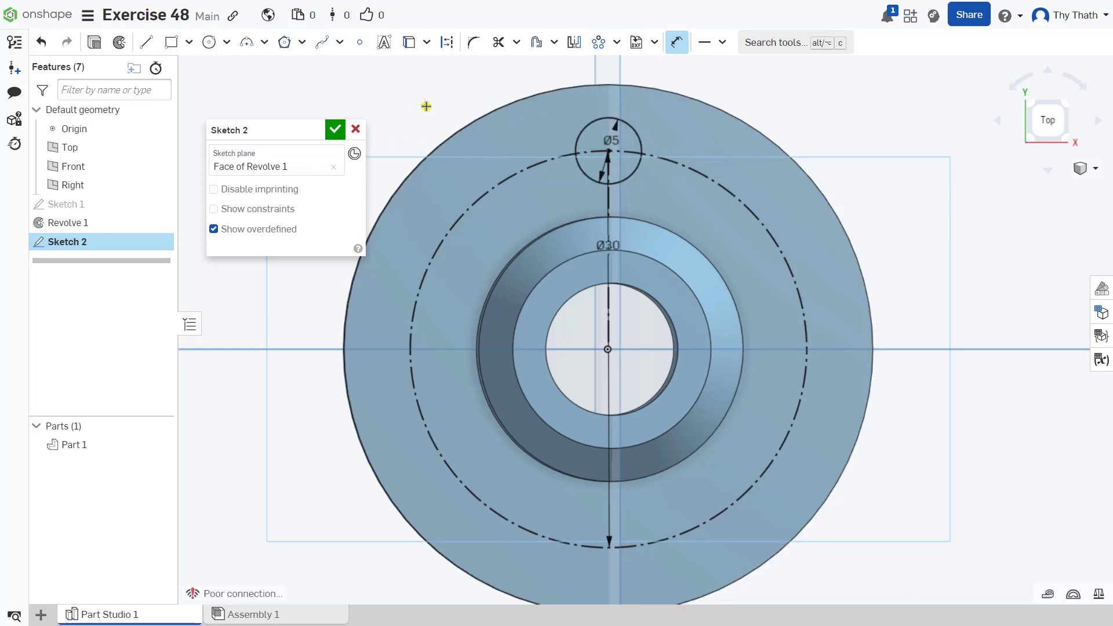
{"action": "left_click", "coordinate": [676, 42]}
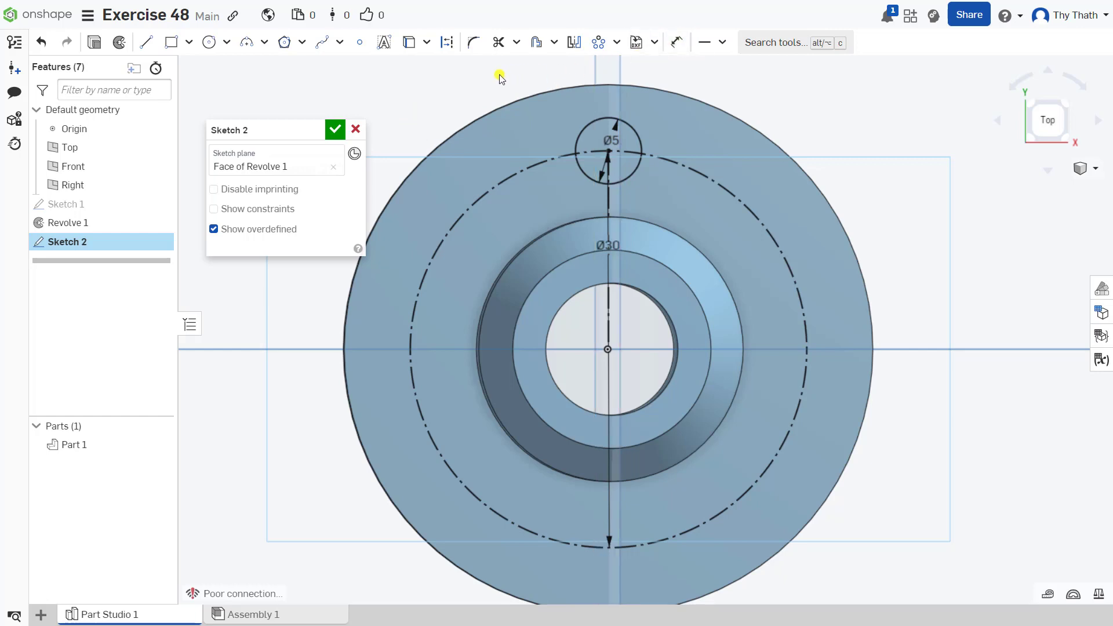
- Circular-pattern the 5 mm circle around the origin with 4 instances and finish the sketch
{"action": "left_click", "coordinate": [617, 42]}
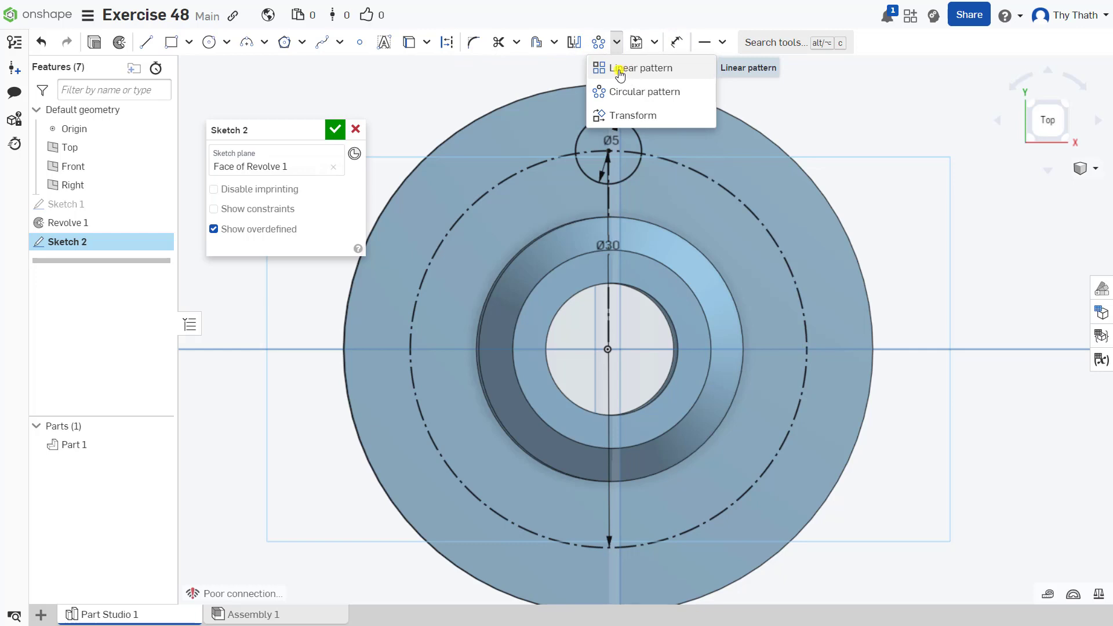
{"action": "left_click", "coordinate": [616, 92]}
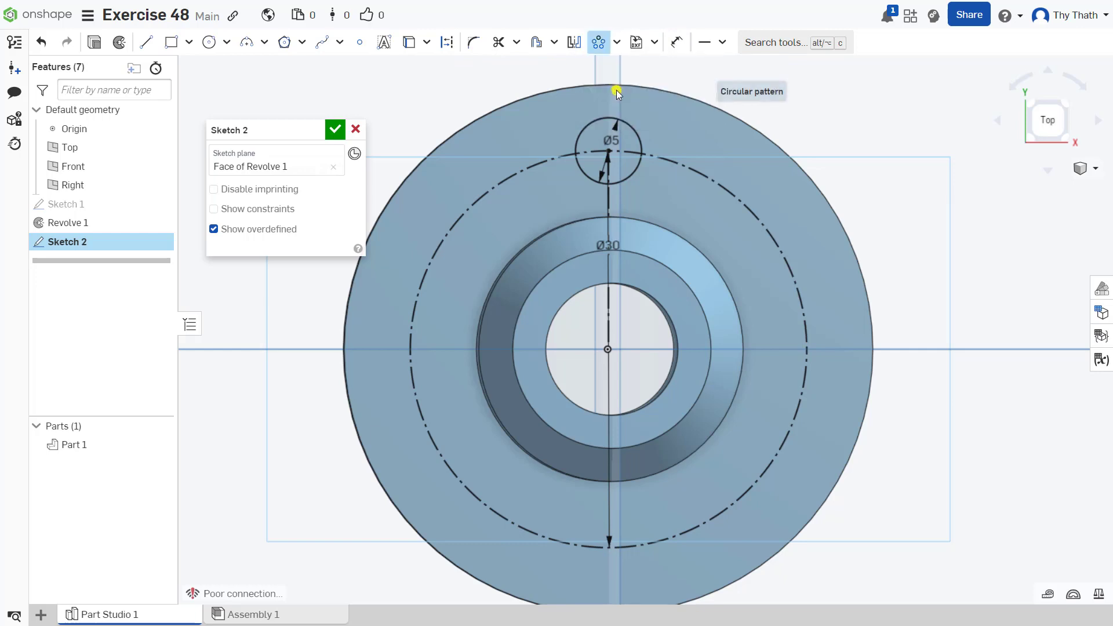
{"action": "left_click", "coordinate": [609, 350]}
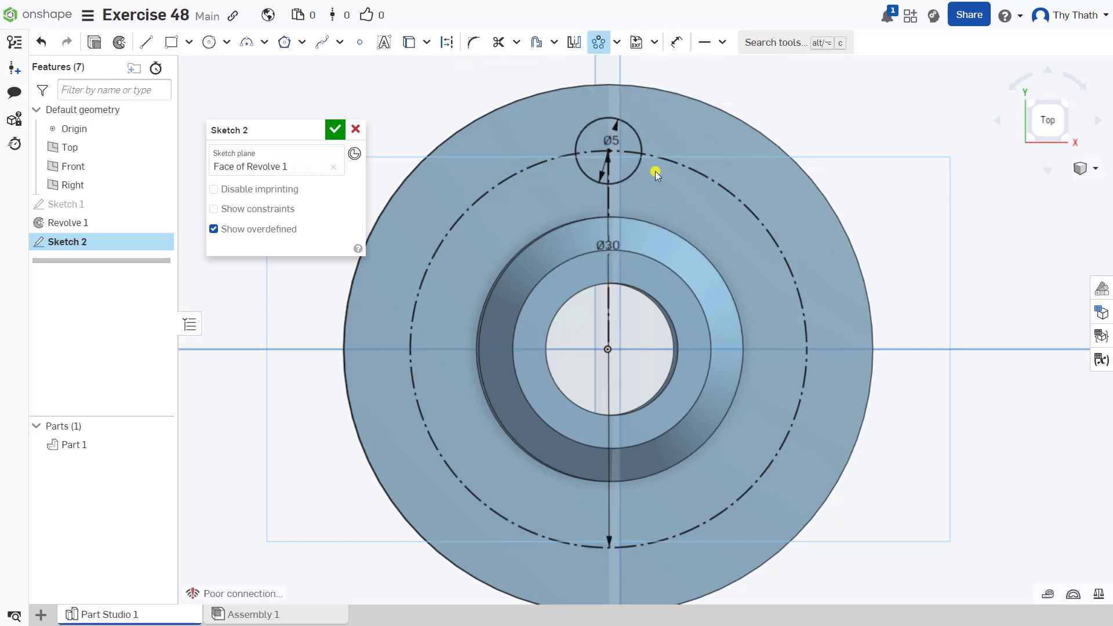
{"action": "left_click", "coordinate": [637, 170]}
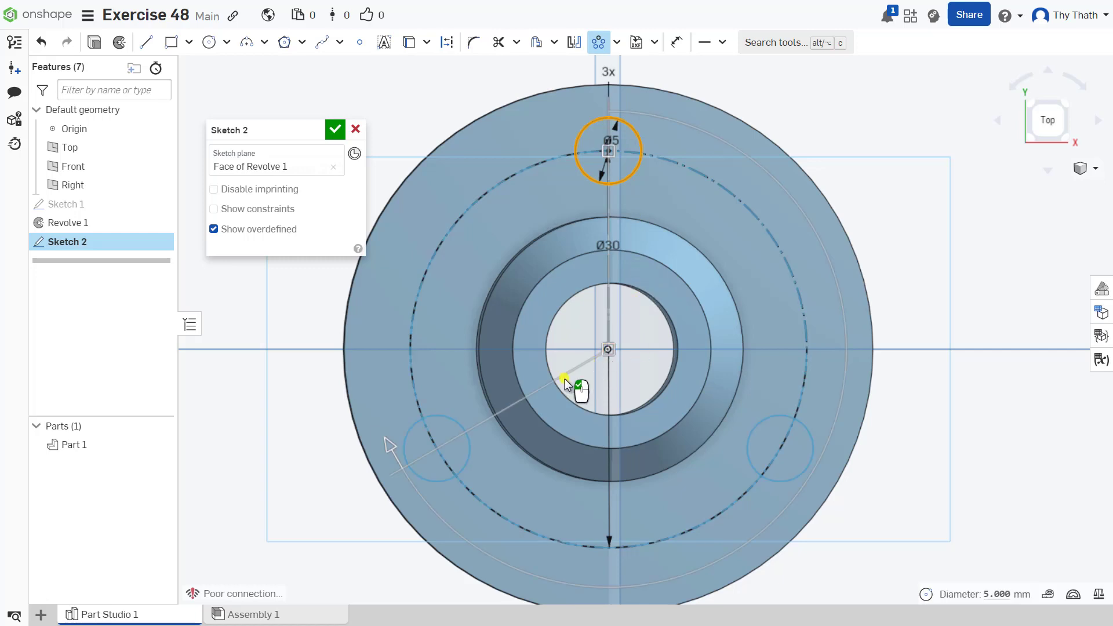
{"action": "scroll", "coordinate": [528, 441], "scroll_direction": "down", "scroll_amount": 5}
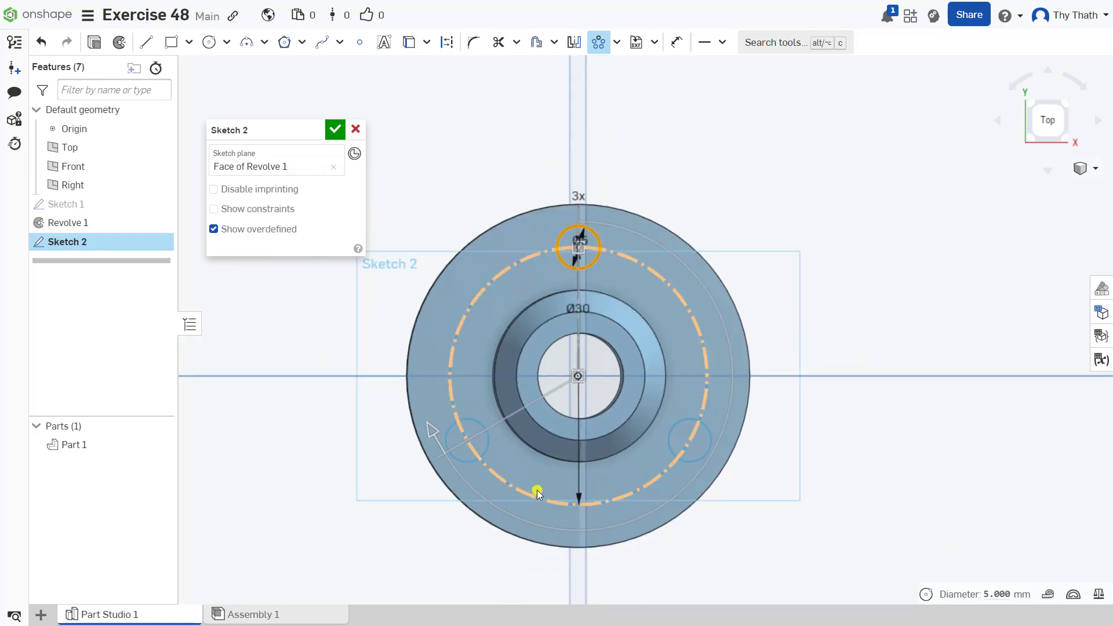
{"action": "scroll", "coordinate": [542, 464], "scroll_direction": "up", "scroll_amount": 3}
{"action": "double_click", "coordinate": [588, 123]}
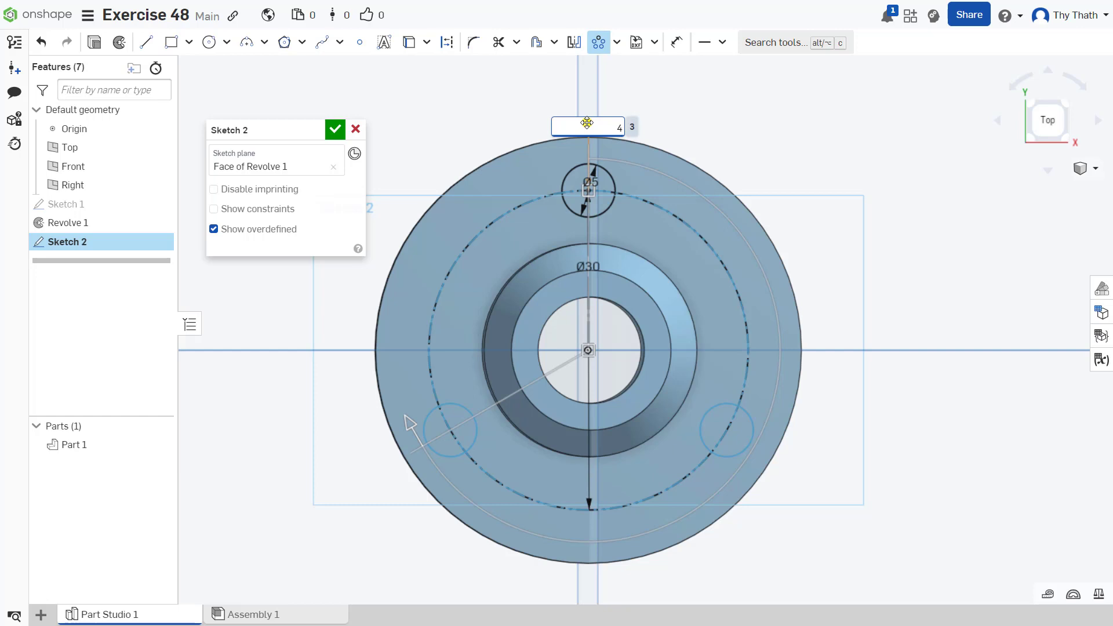
{"action": "key", "text": "Return"}
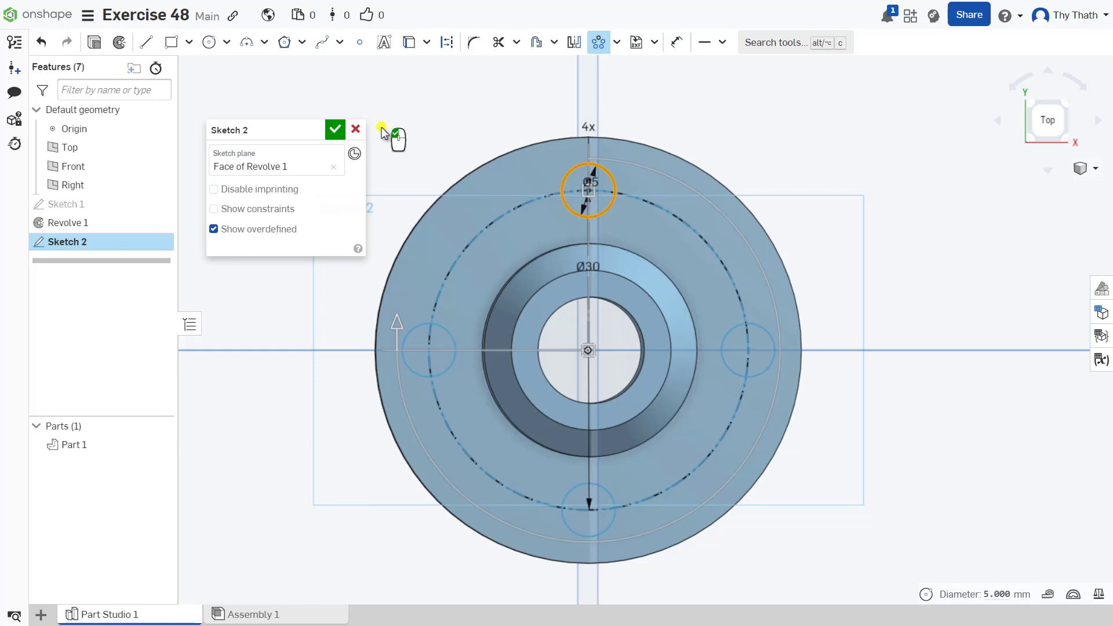
{"action": "left_click", "coordinate": [335, 132]}
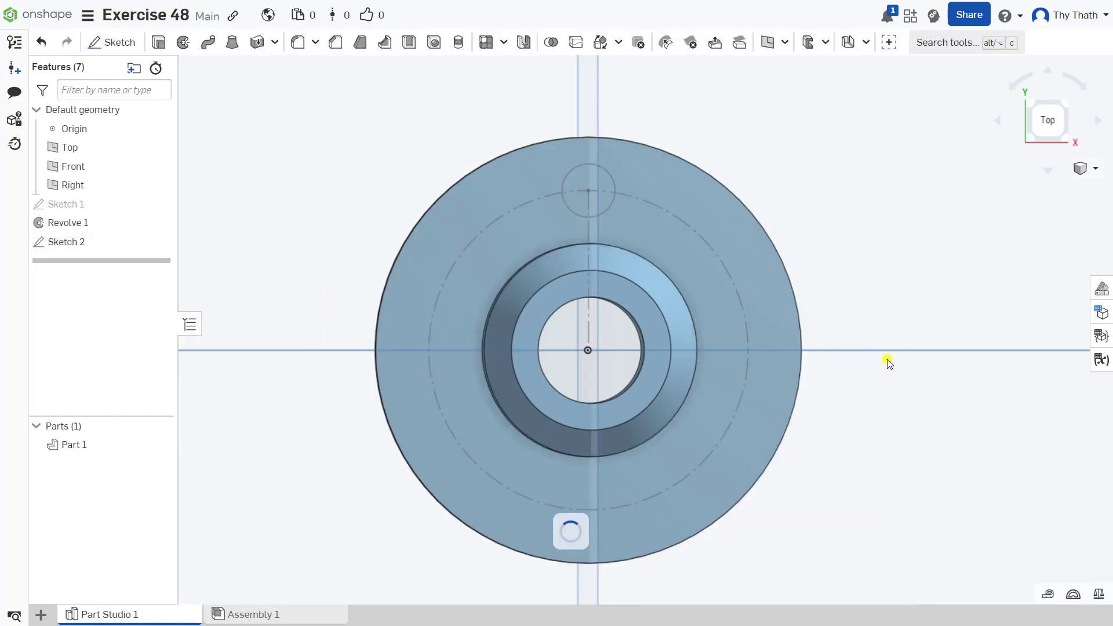
- Cut the four 5 mm circles through the flange with a blind Remove extrude of 25 mm depth
{"action": "right_click_drag", "start_coordinate": [886, 350], "coordinate": [885, 309]}
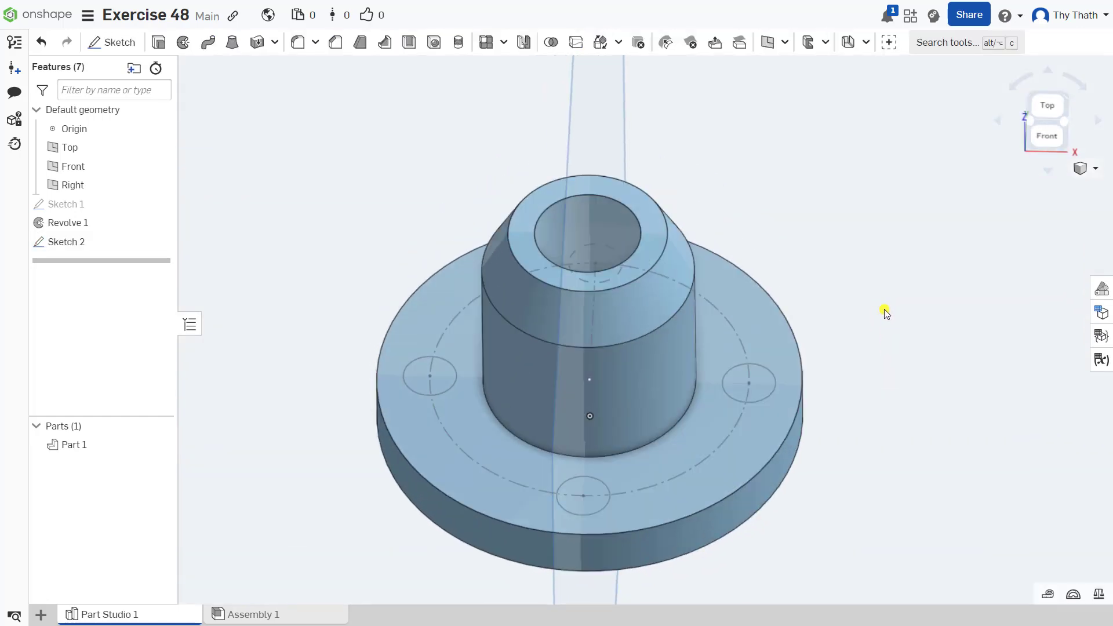
{"action": "scroll", "coordinate": [872, 315], "scroll_direction": "up", "scroll_amount": 1}
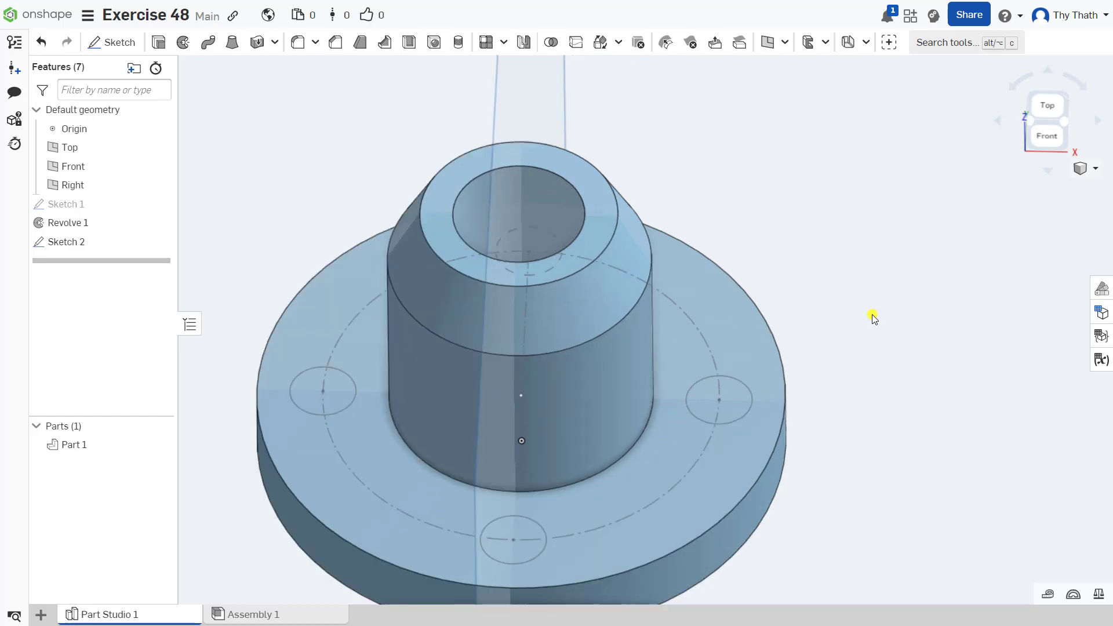
{"action": "scroll", "coordinate": [872, 315], "scroll_direction": "down", "scroll_amount": 1}
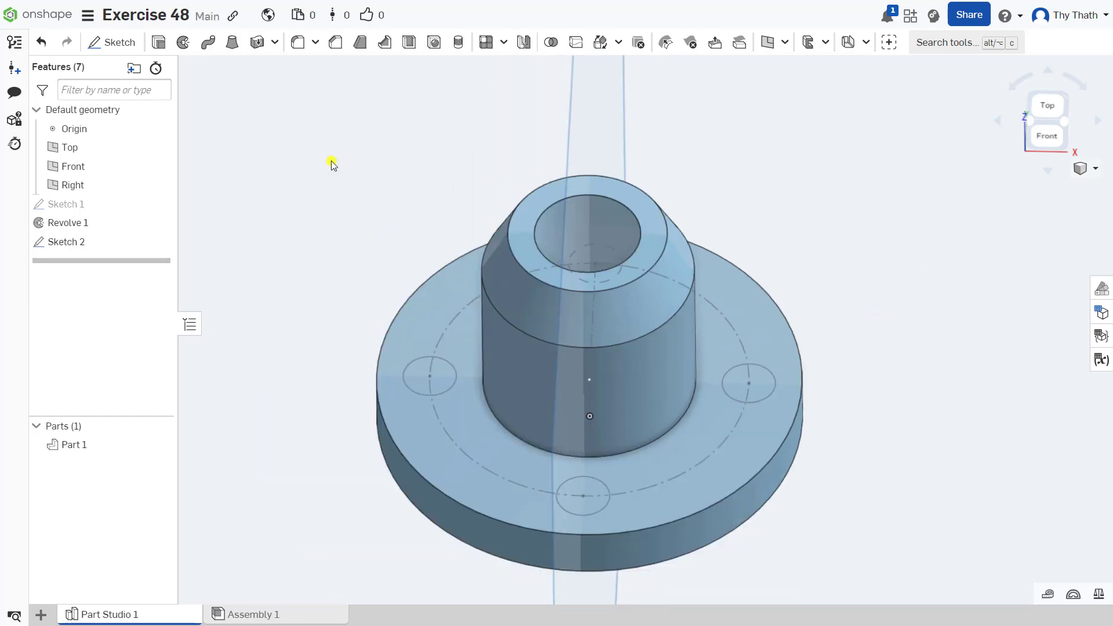
{"action": "left_click", "coordinate": [158, 41]}
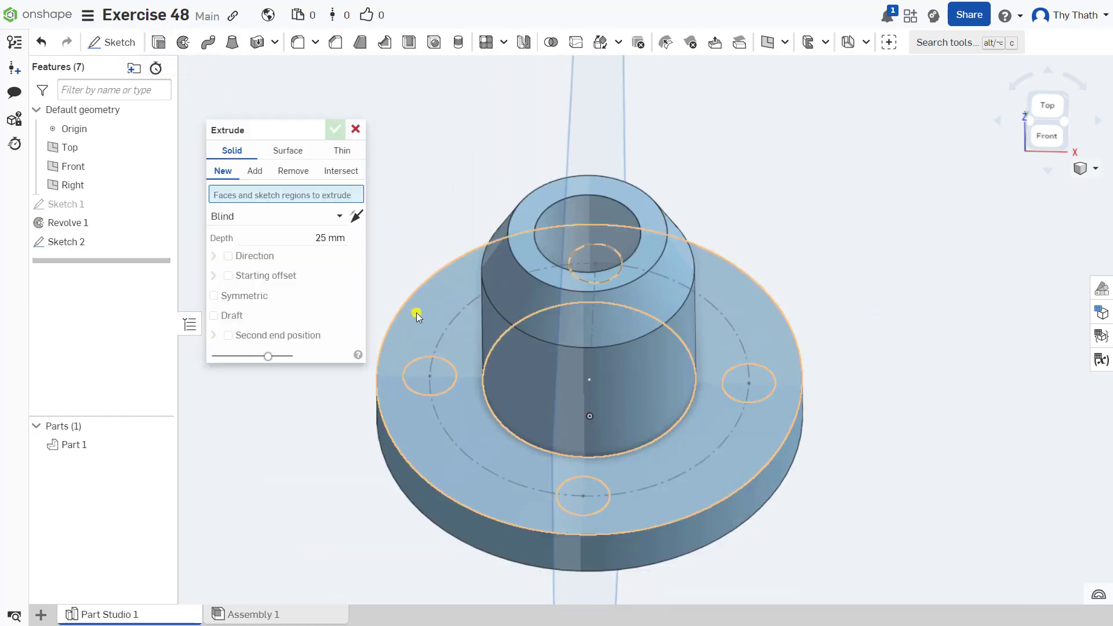
{"action": "left_click", "coordinate": [429, 374]}
{"action": "left_click", "coordinate": [584, 493]}
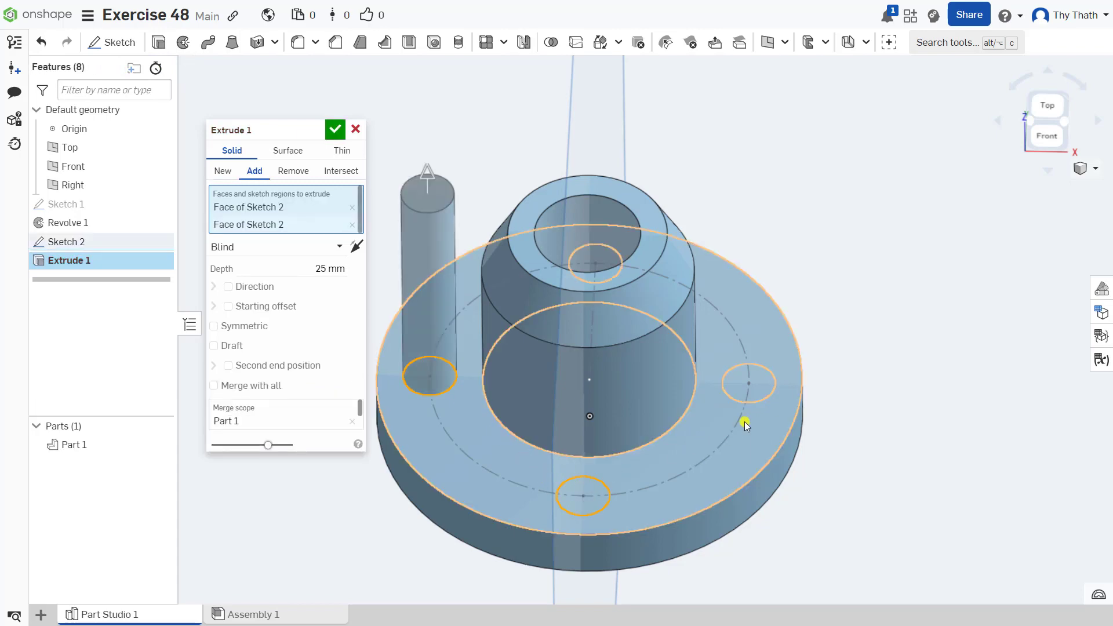
{"action": "left_click", "coordinate": [771, 384]}
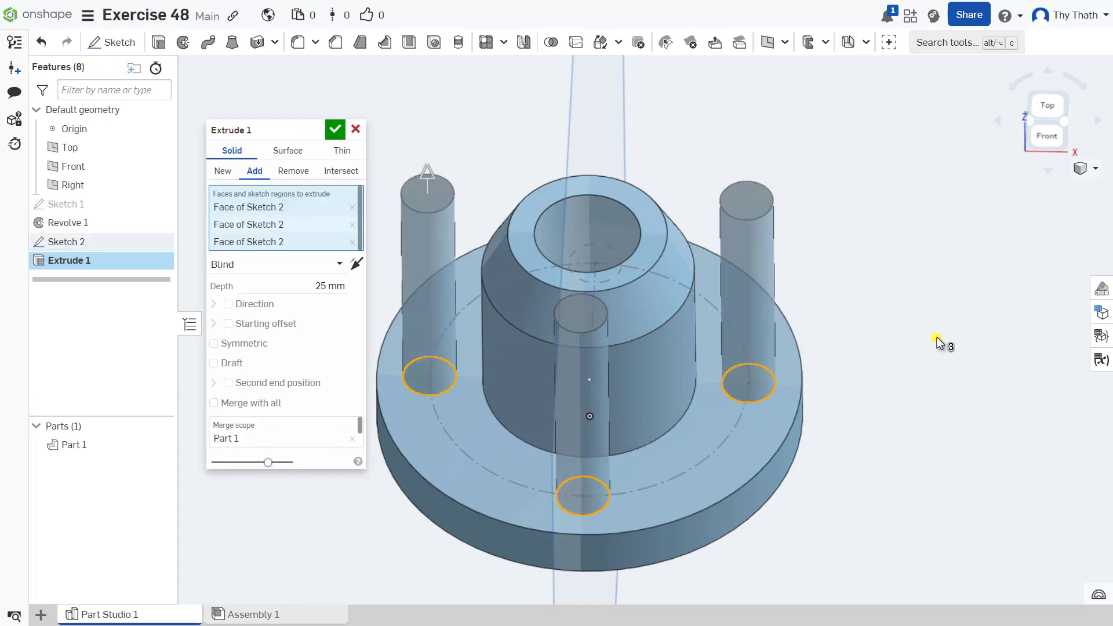
{"action": "mouse_move", "coordinate": [940, 341]}
{"action": "right_mouse_down"}
{"action": "mouse_move", "coordinate": [854, 364]}
{"action": "mouse_move", "coordinate": [885, 385]}
{"action": "mouse_move", "coordinate": [835, 320]}
{"action": "right_mouse_up"}
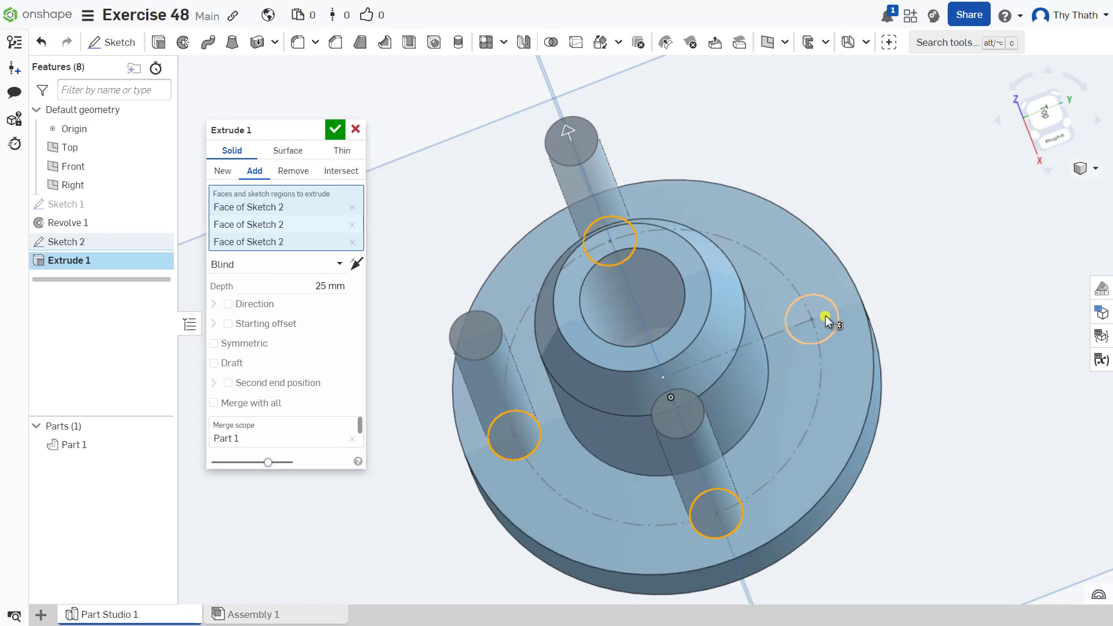
{"action": "left_click", "coordinate": [828, 320]}
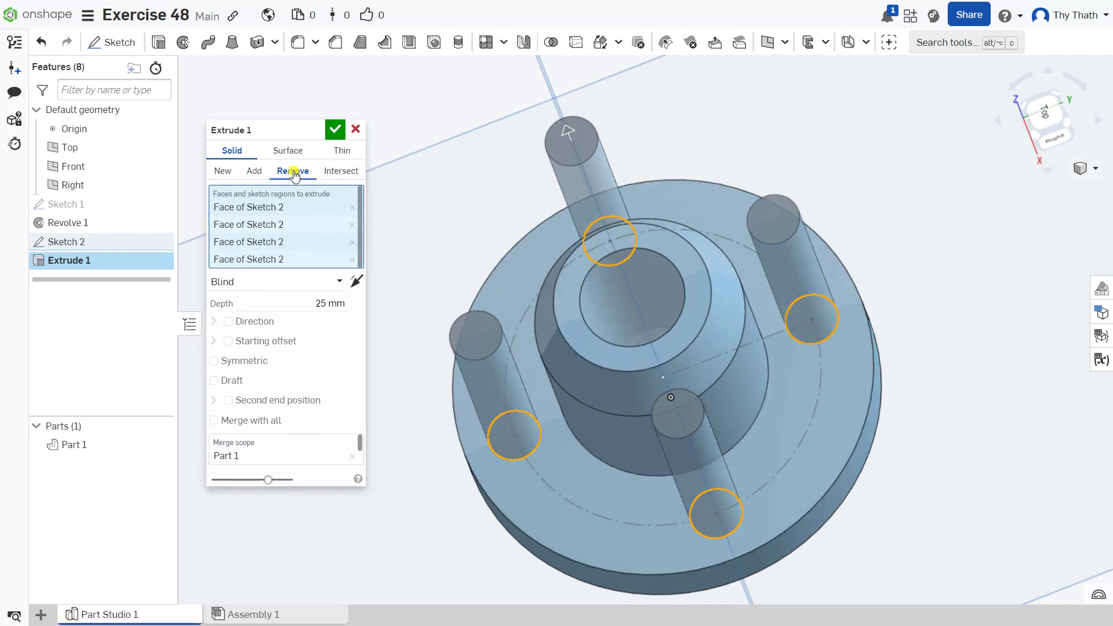
{"action": "left_click", "coordinate": [335, 129]}
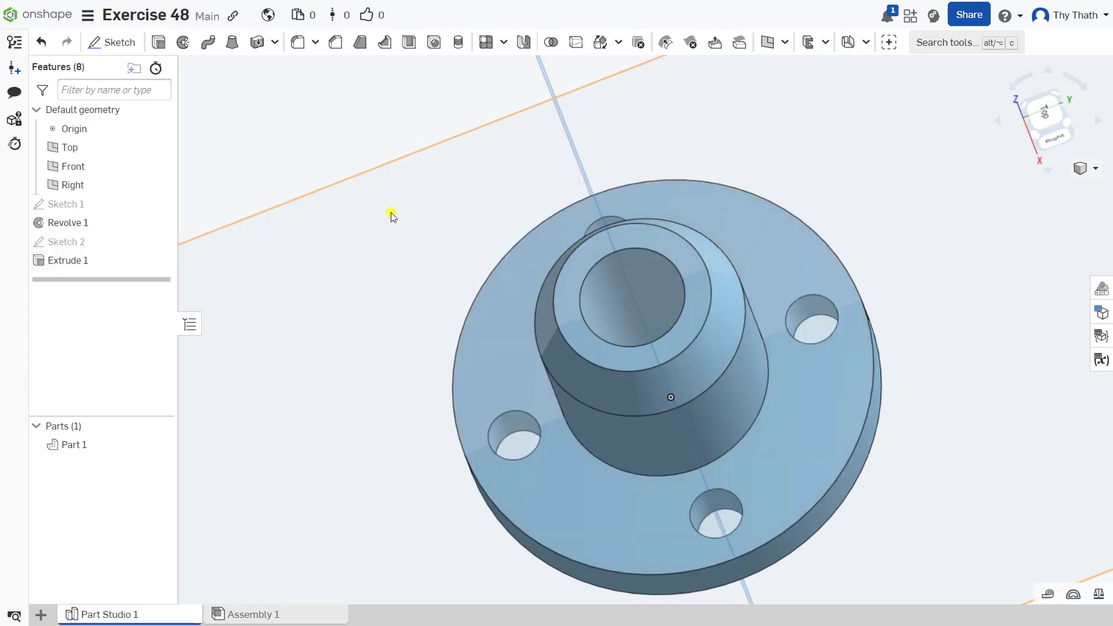
- Hide the Top, Front and Right default planes and view the finished part from several sides
{"action": "right_click_drag", "start_coordinate": [392, 213], "coordinate": [406, 283]}
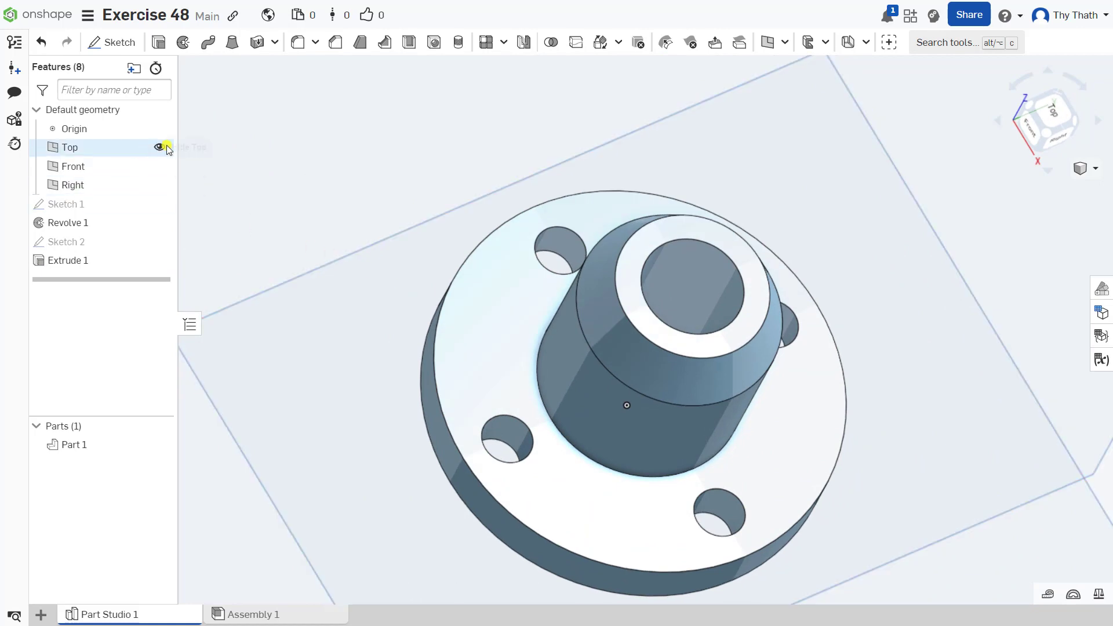
{"action": "left_click", "coordinate": [159, 147]}
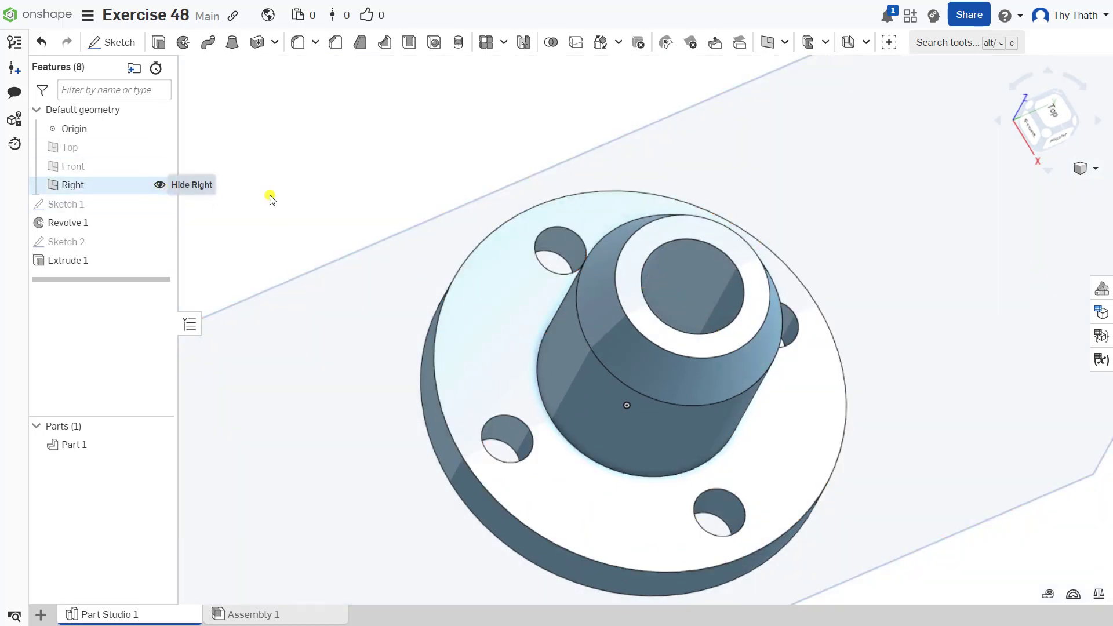
{"action": "scroll", "coordinate": [343, 200], "scroll_direction": "down", "scroll_amount": 2}
{"action": "scroll", "coordinate": [791, 343], "scroll_direction": "down", "scroll_amount": 2}
{"action": "right_click_drag", "start_coordinate": [902, 387], "coordinate": [962, 378]}
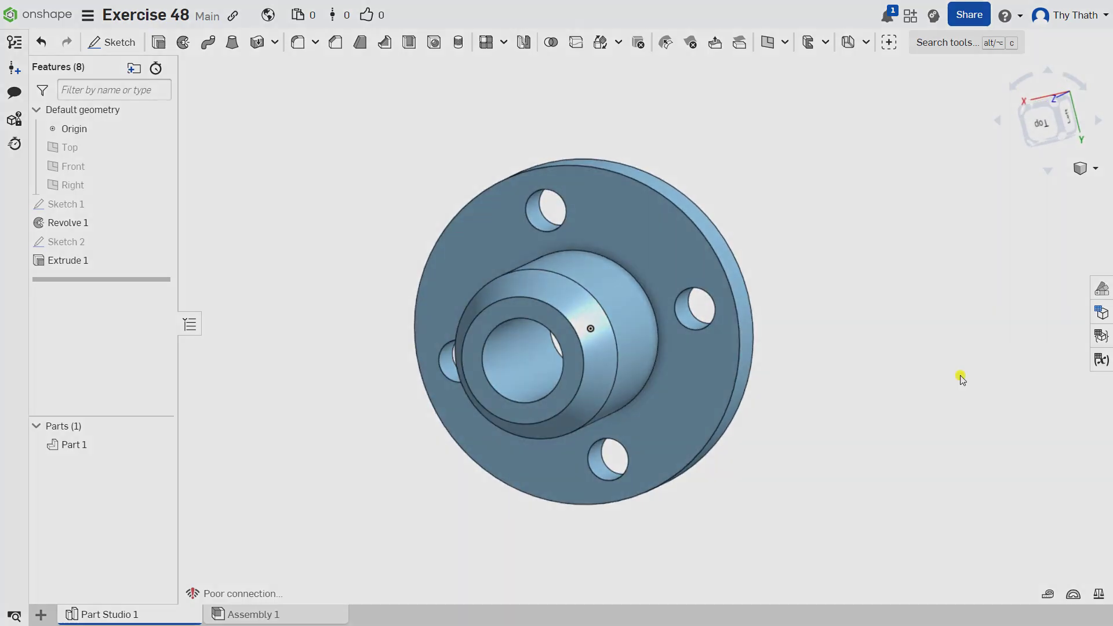